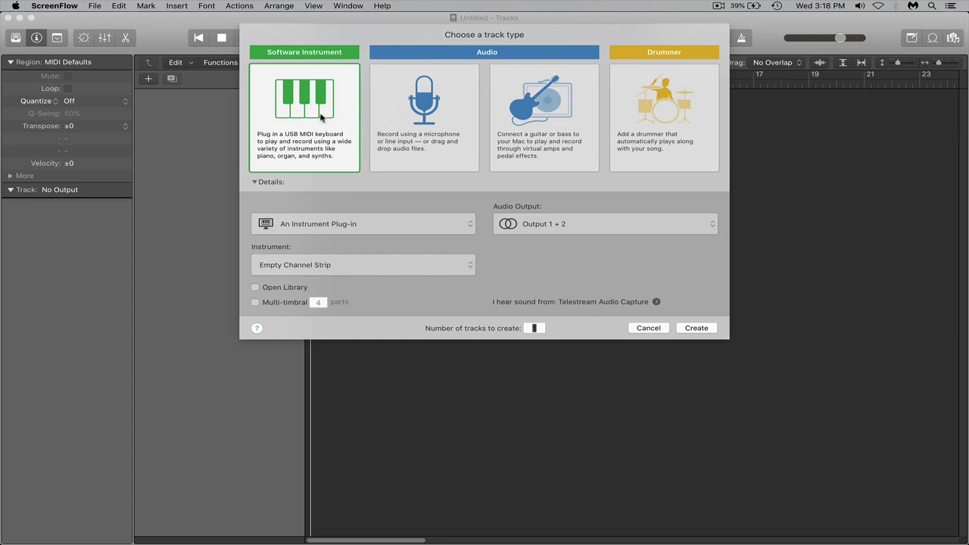
Step: Create an empty software instrument track, Inst 1, and make its row taller
double_click(308, 105)
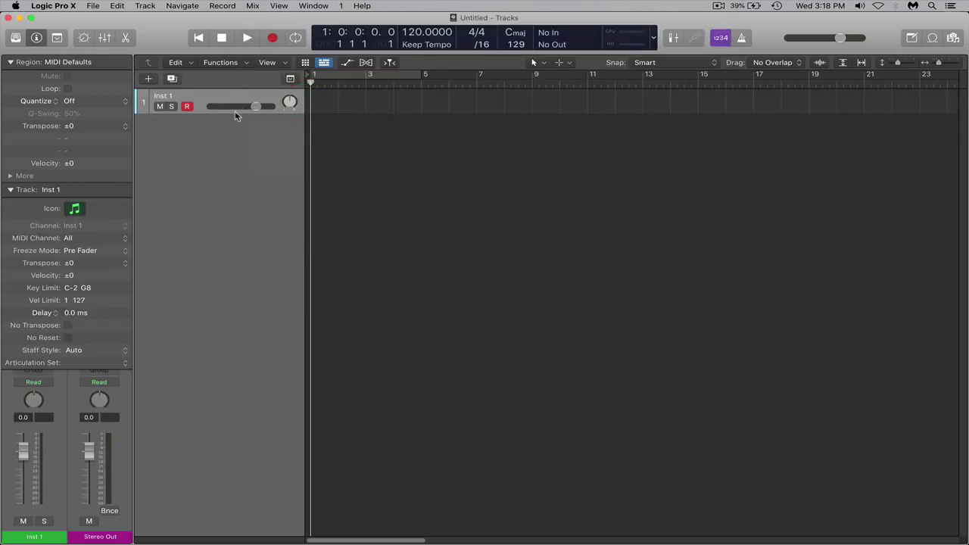
left_click_drag(230, 114, 244, 188)
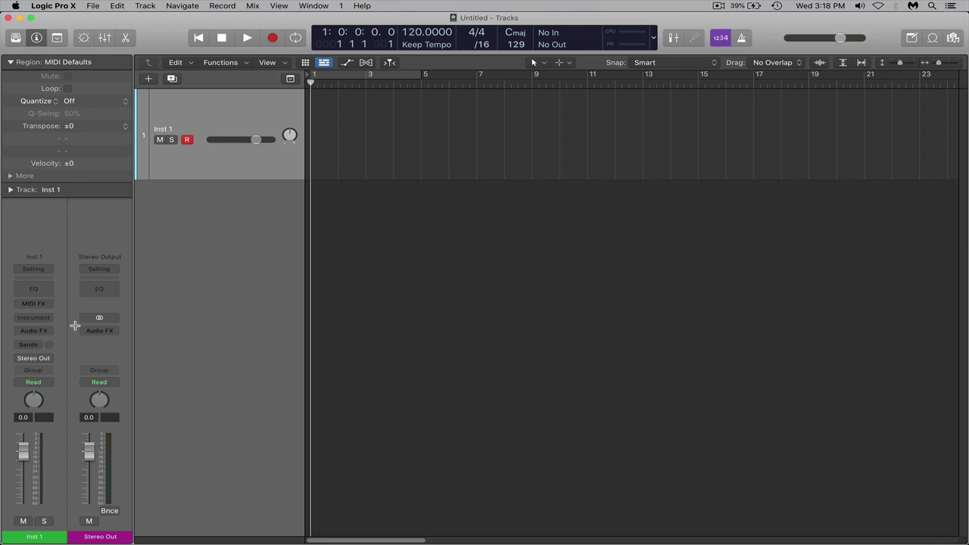
Step: Load Alchemy in stereo on Inst 1
left_click(44, 318)
mouse_move(64, 352)
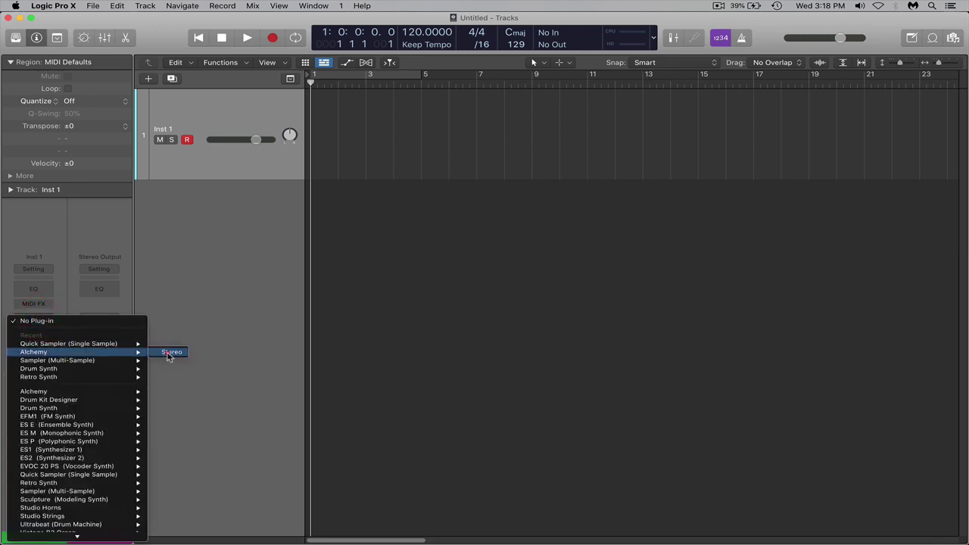
left_click(169, 352)
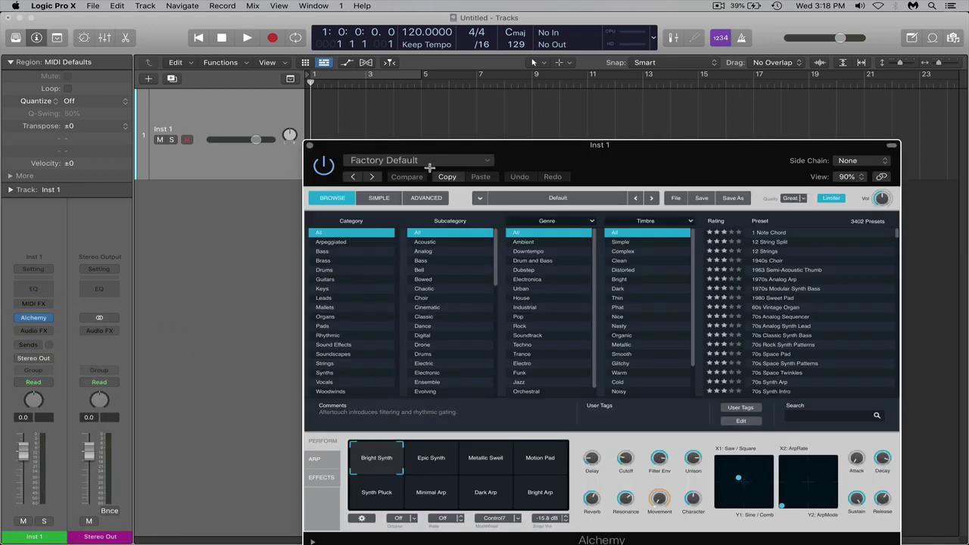
left_click_drag(564, 157, 494, 91)
Step: Load Alchemy's FM Light Electric Piano preset from the Keys category
left_click(288, 221)
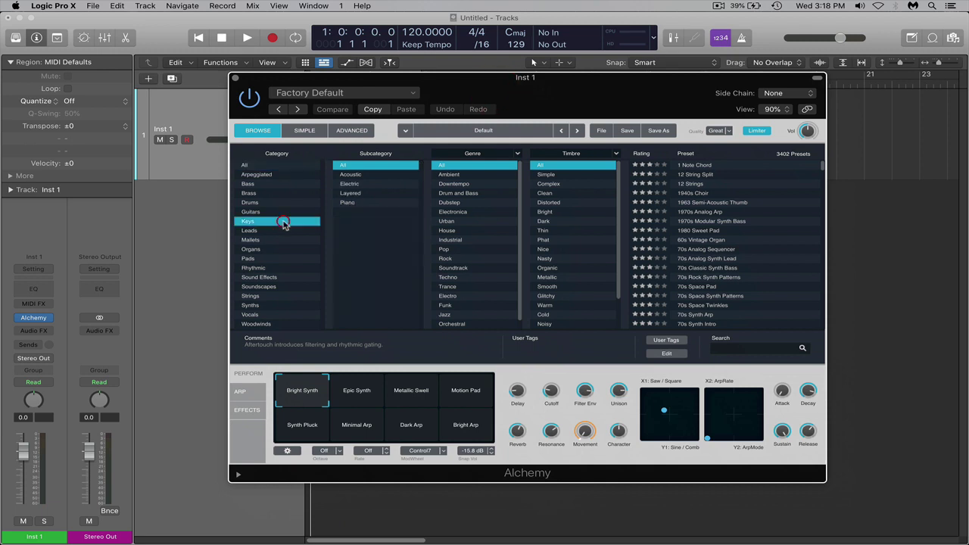
scroll(724, 263, "down", 5)
scroll(724, 259, "down", 4)
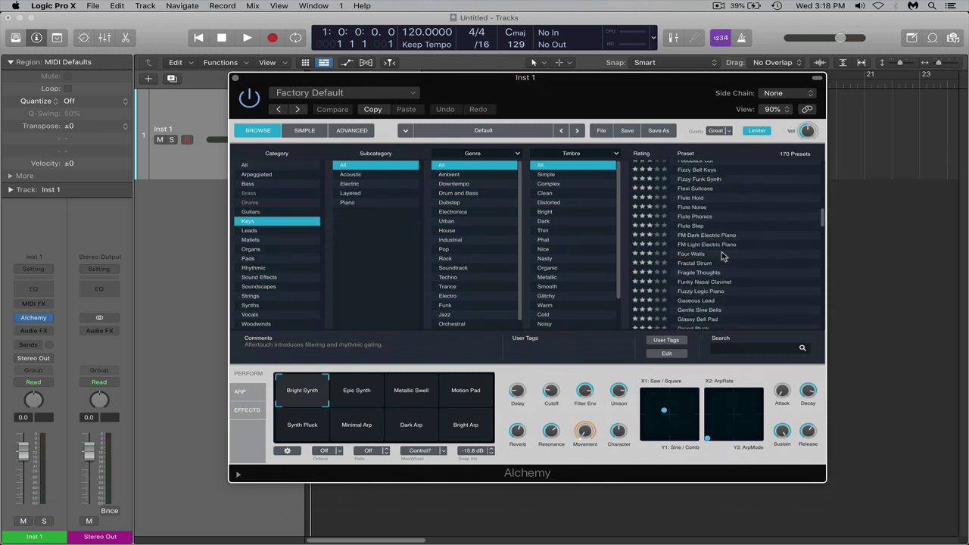
left_click(719, 255)
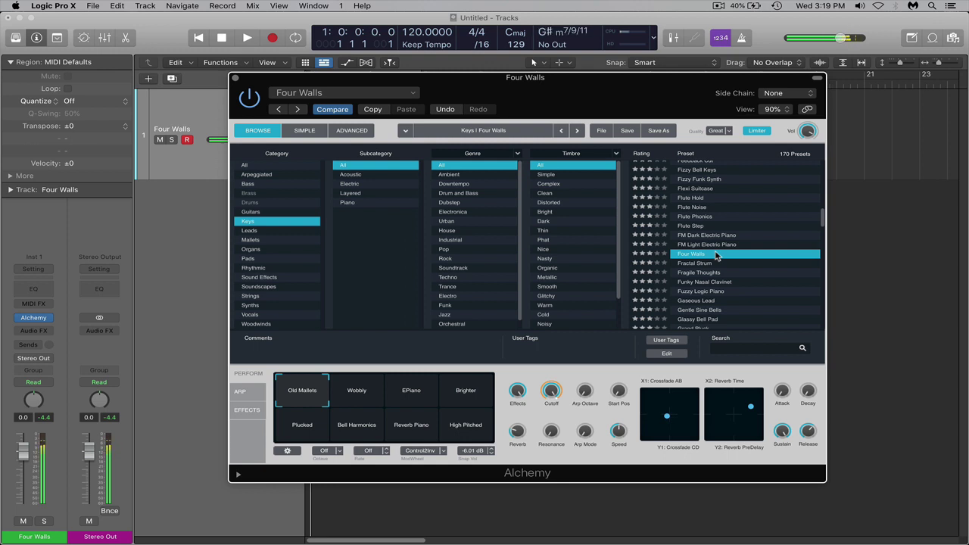
key("Up")
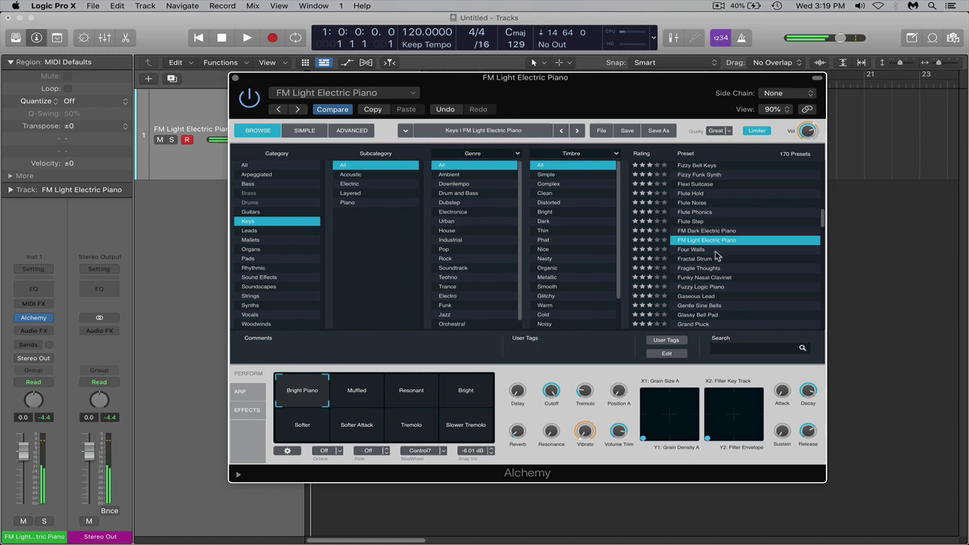
left_click_drag(554, 94, 617, 190)
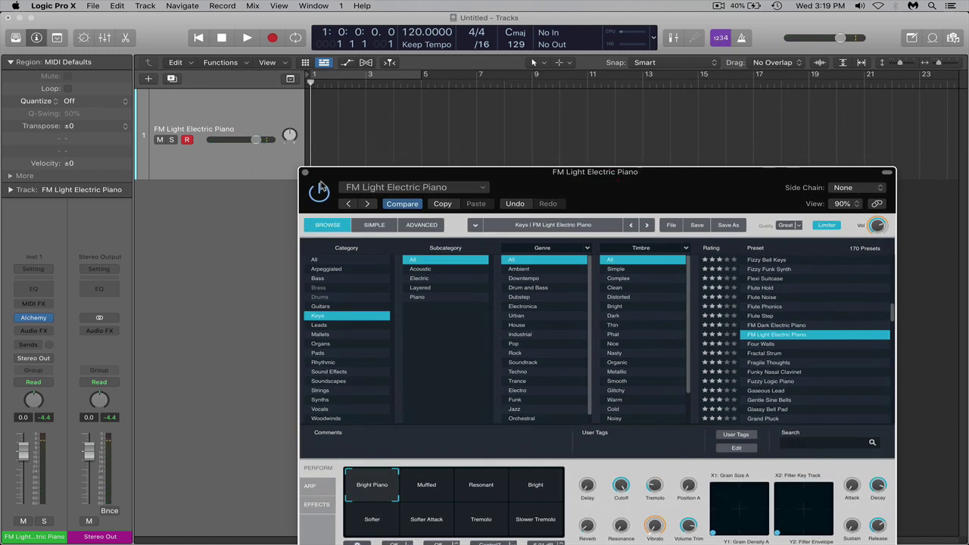
Step: Close Alchemy and set the project tempo to 150
left_click(304, 171)
left_click_drag(415, 33, 422, 2)
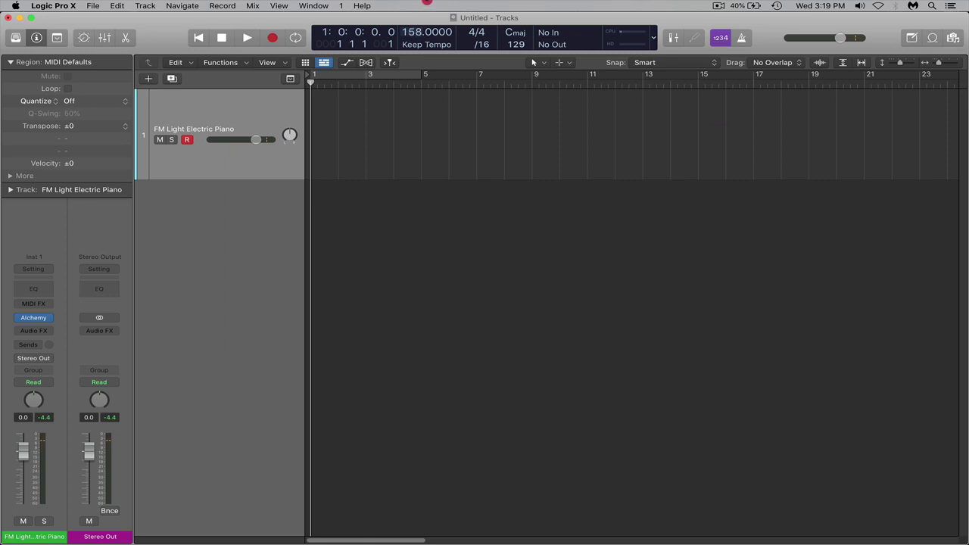
left_click_drag(428, 1, 428, 11)
Step: Record four bars of chords over a bars 1–5 cycle loop, discarding the first take
key("r")
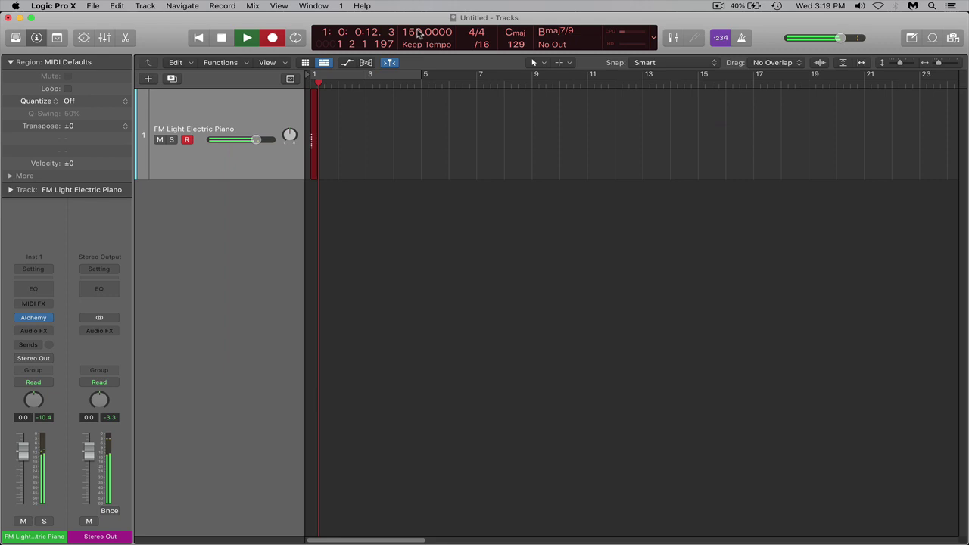
key("space")
key("cmd+z")
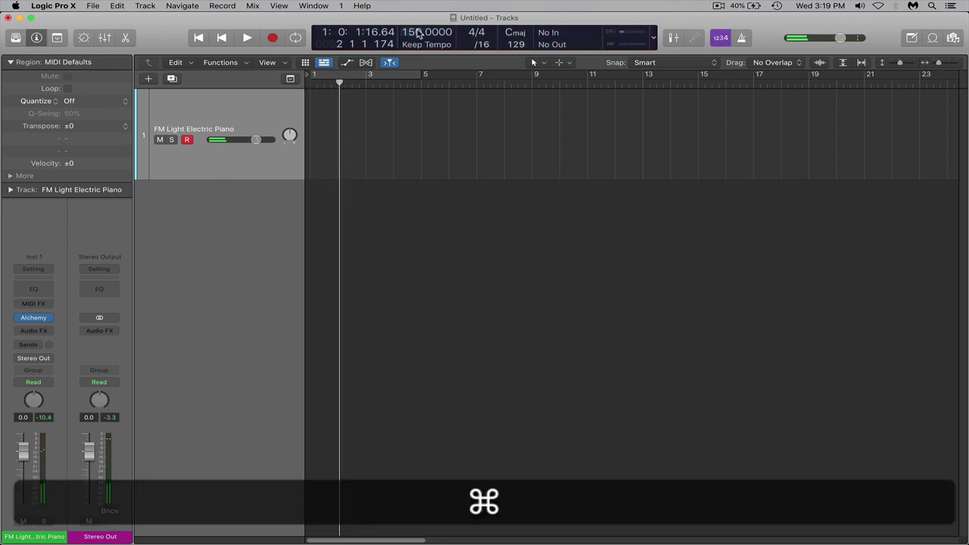
key("Return")
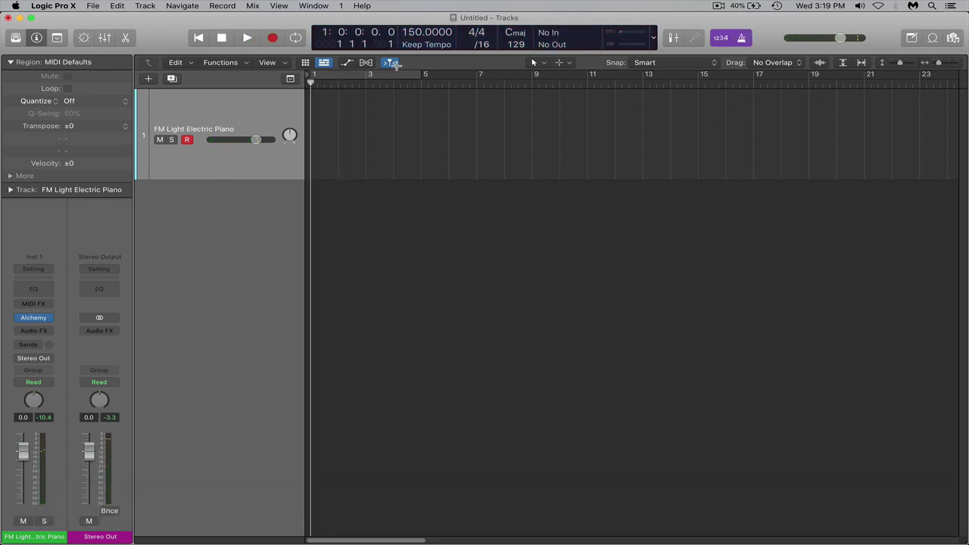
left_click(393, 78)
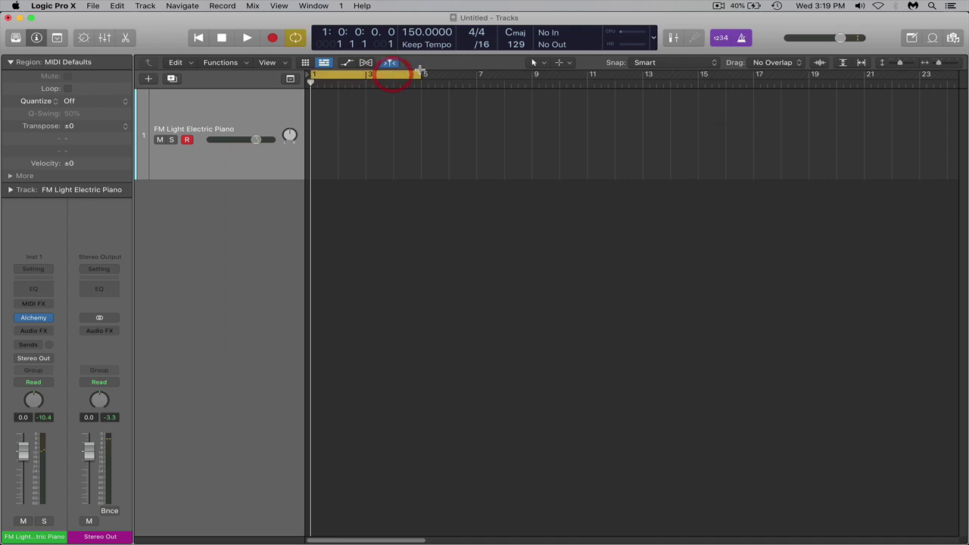
mouse_move(421, 78)
left_mouse_down()
mouse_move(447, 84)
mouse_move(421, 94)
left_mouse_up()
key("space")
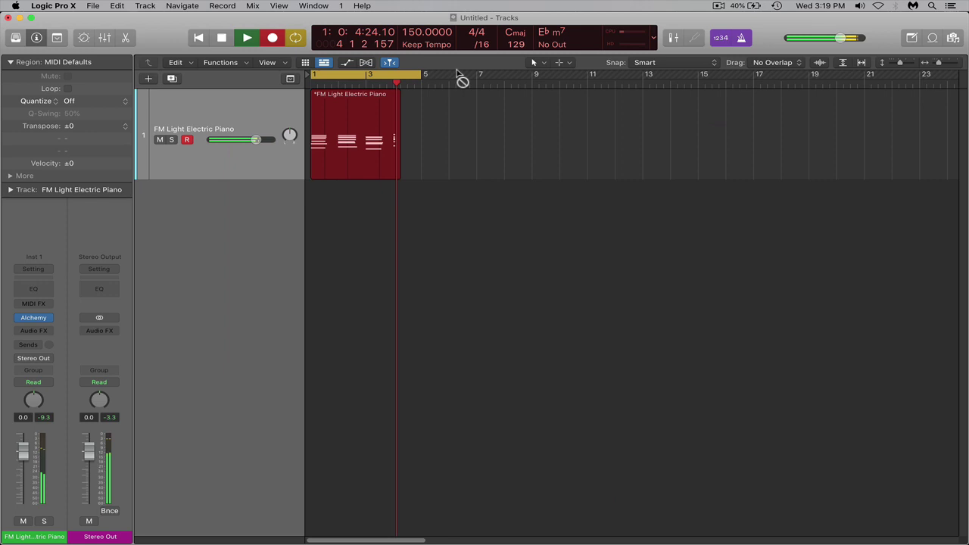
key("space")
key("space")
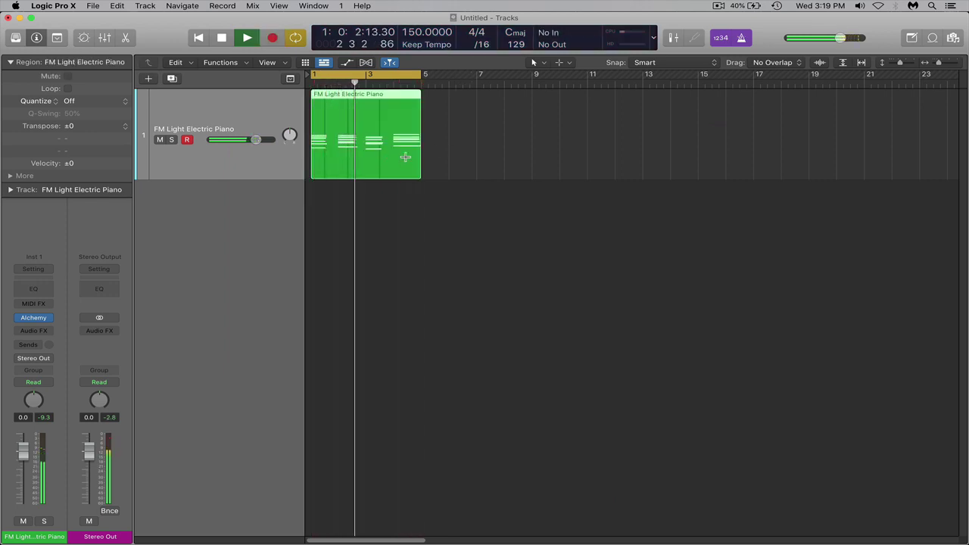
Step: Quantize the region's notes to 1/16, comparing before and after
key("space")
double_click(364, 126)
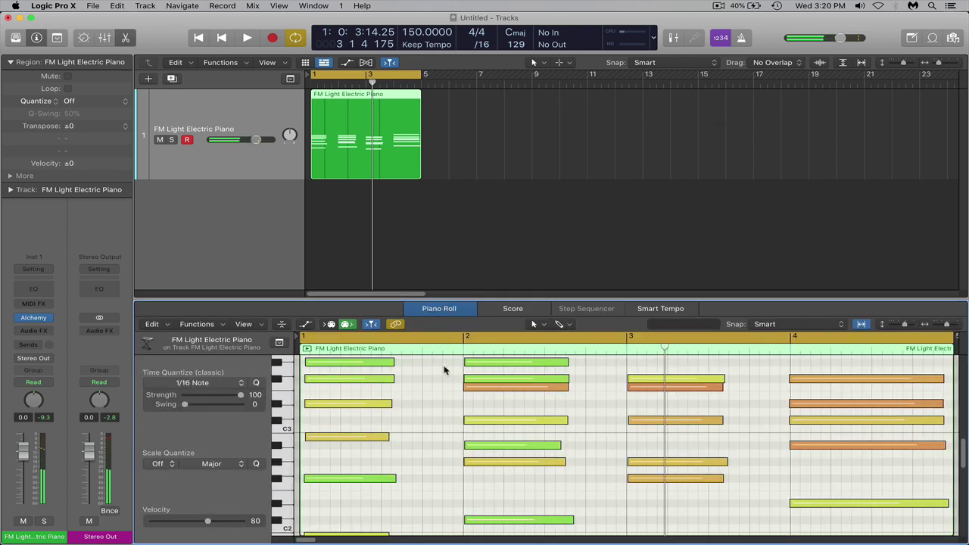
left_click(439, 376)
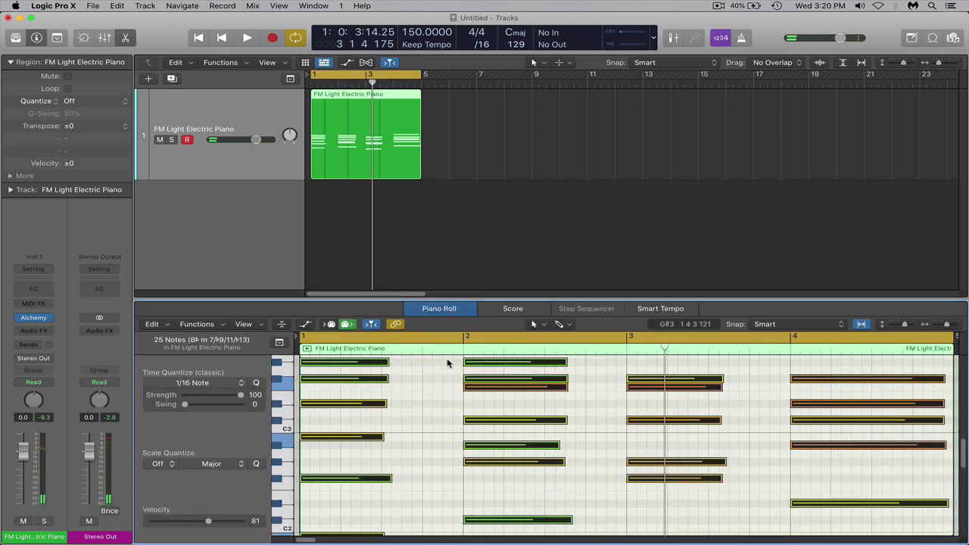
key("q")
key("super+z")
key("super+shift+z")
key("super+z")
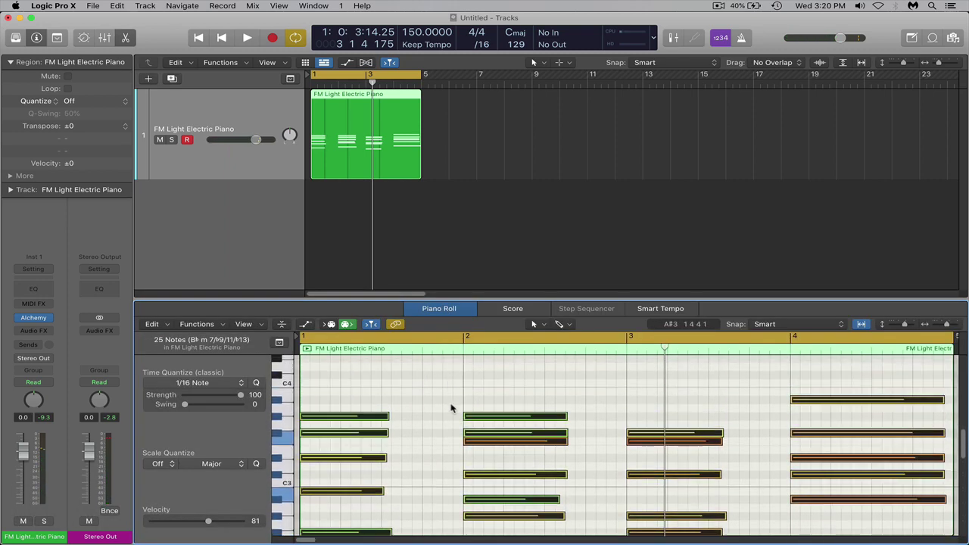
key("super+shift+z")
key("e")
Step: Bounce the piano region in place onto a new audio track, FM Light Electric Piano_bip
left_click(495, 246)
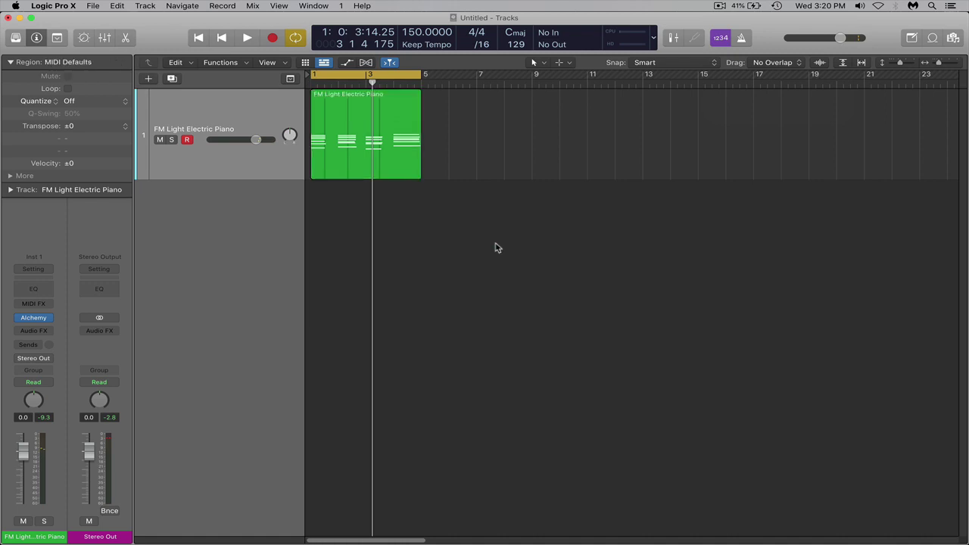
left_click(218, 130)
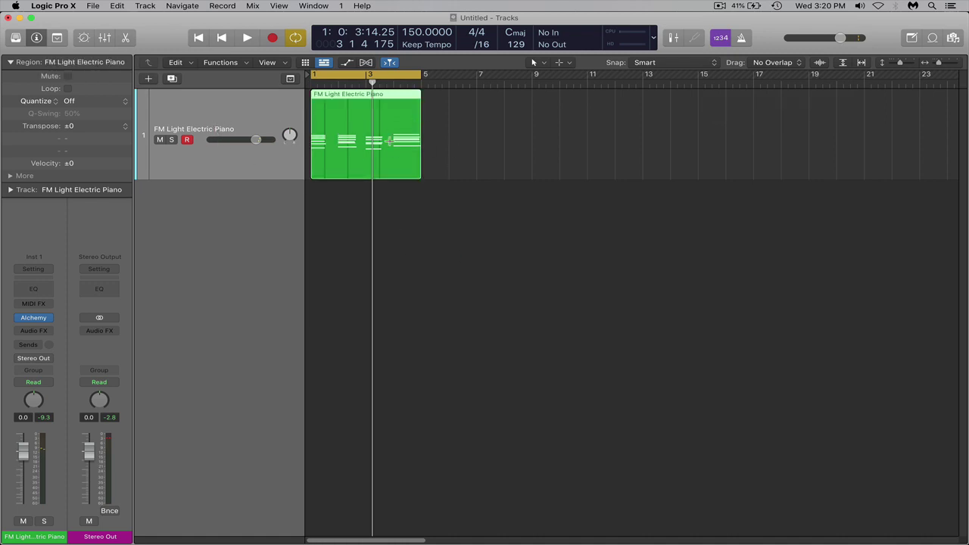
right_click(351, 119)
left_click(371, 119)
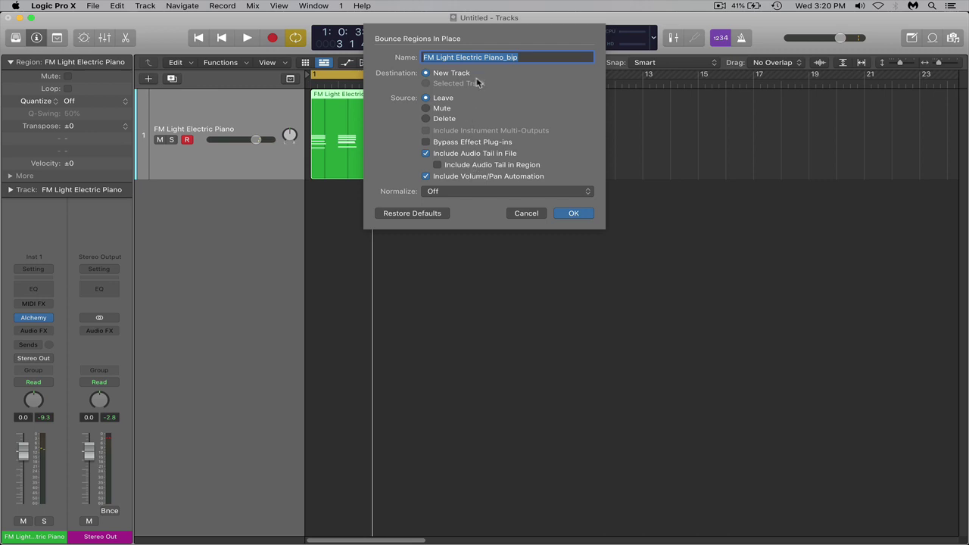
left_click(472, 60)
left_click(574, 216)
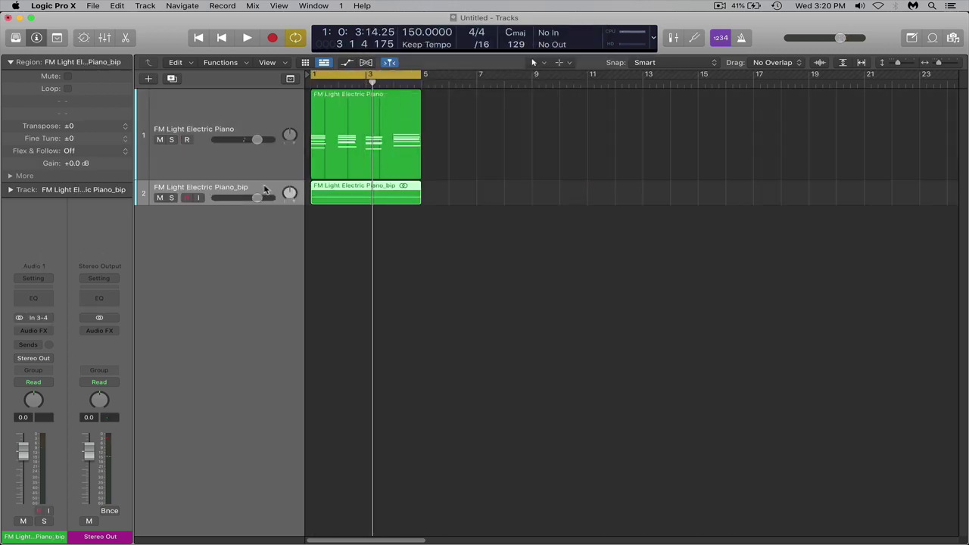
Step: Enlarge the bounced audio track and mute the original MIDI piano track
left_click_drag(222, 203, 231, 333)
left_click(222, 125)
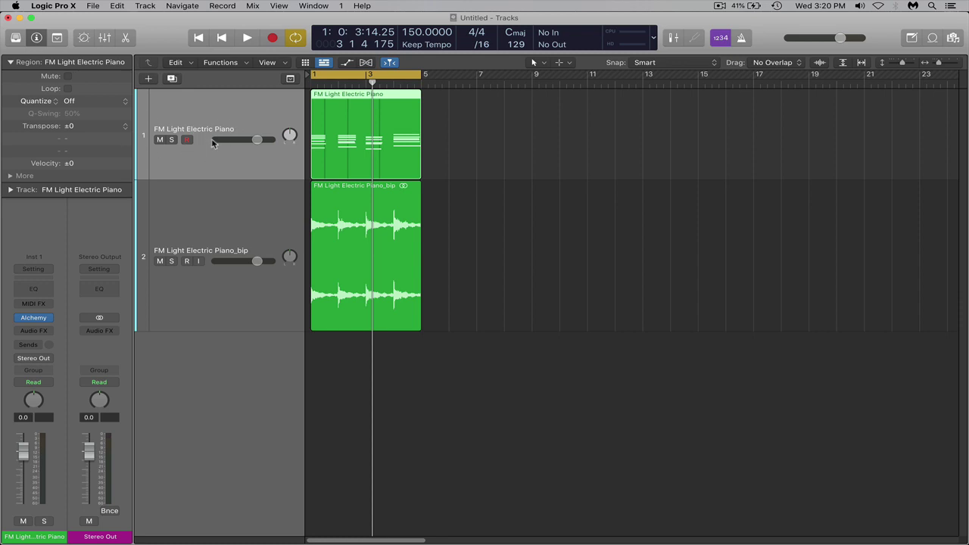
mouse_move(30, 319)
left_click(160, 140)
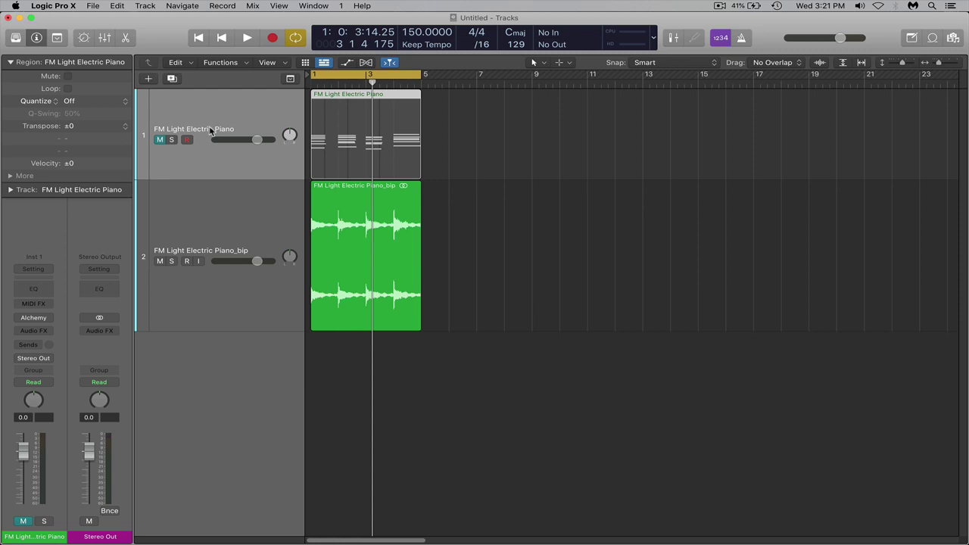
Step: Hide the muted MIDI piano track so only the bounced audio track shows
key("h")
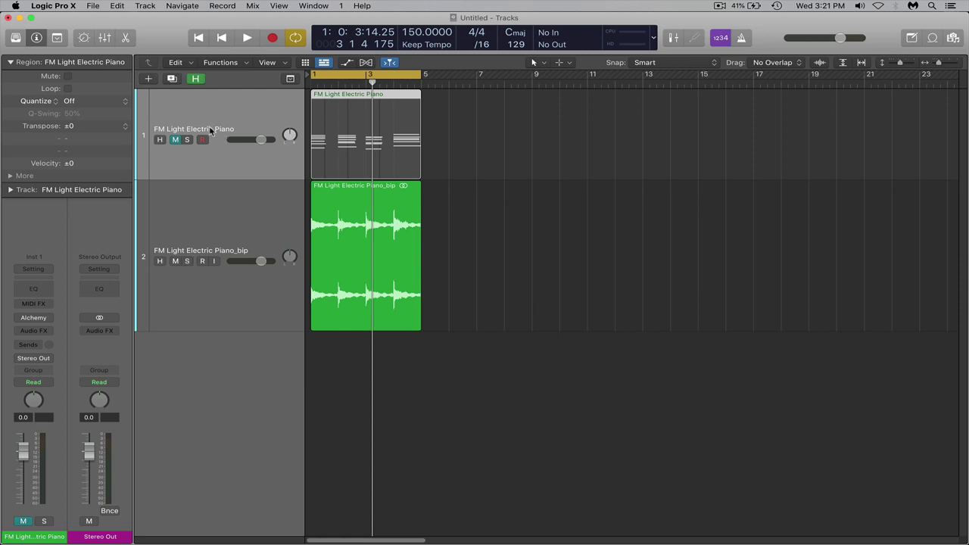
left_click(161, 141)
key("h")
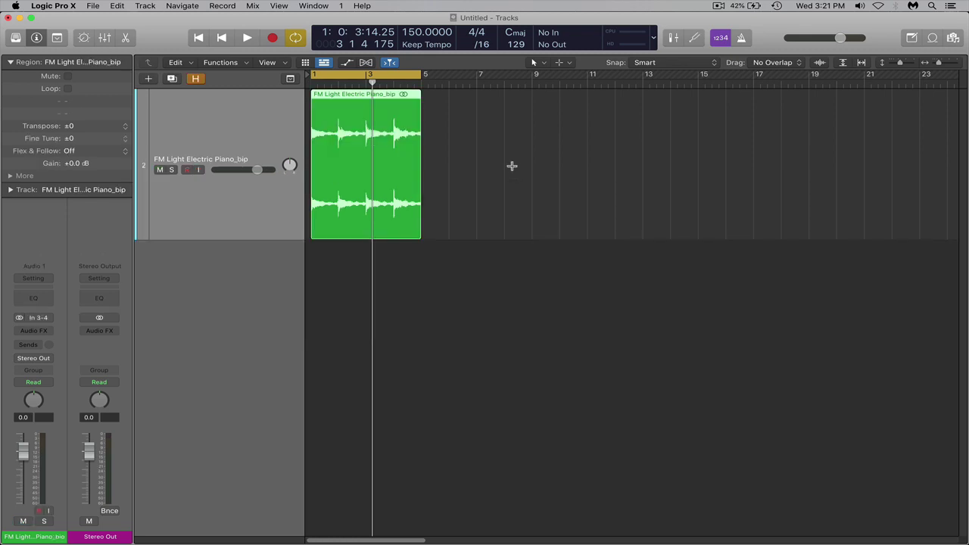
key("h")
key("h")
key("h")
key("h")
key("h")
key("h")
key("h")
key("h")
key("h")
key("h")
key("super+alt")
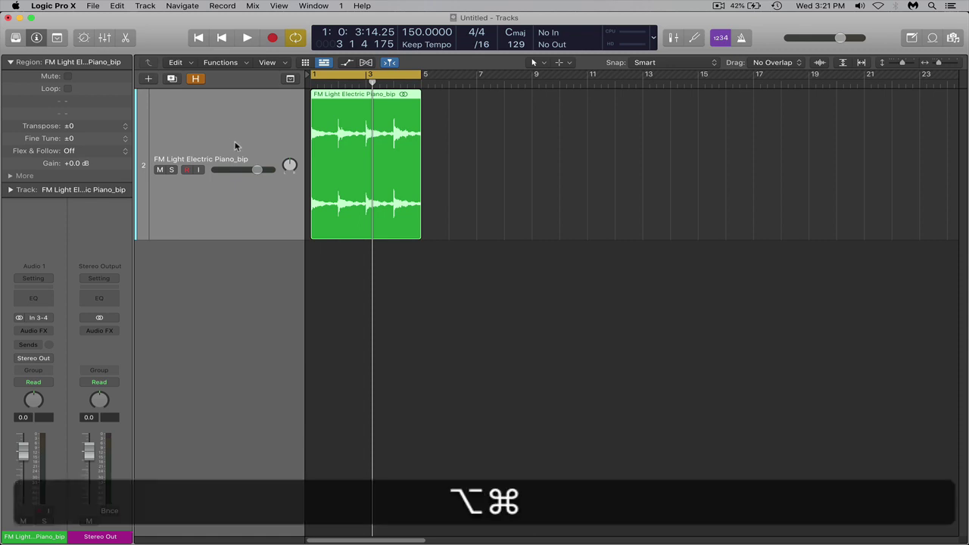
Step: Add Inst 2 with a stereo Quick Sampler and load FM Light Electric Piano_bip.wav into it
key("super+alt+s")
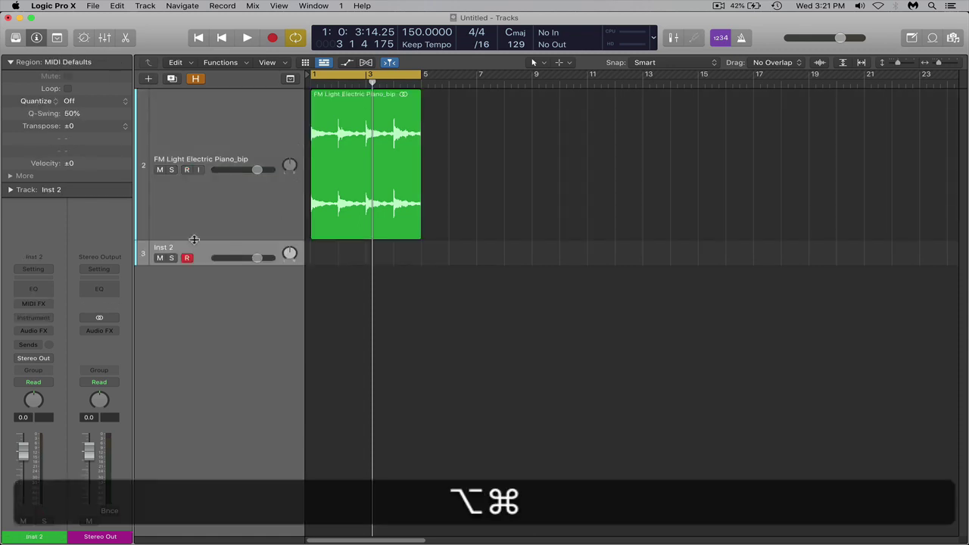
left_click_drag(206, 312, 211, 341)
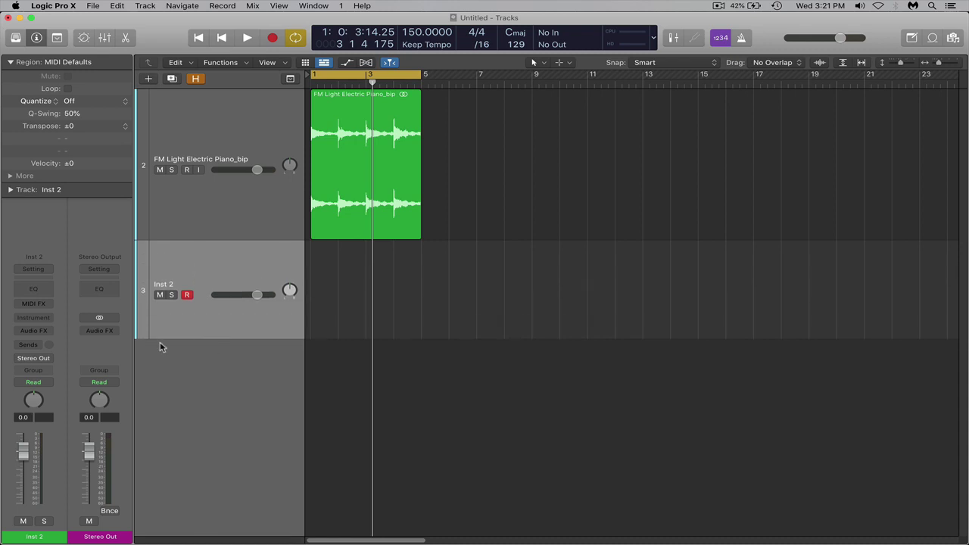
left_click(50, 319)
mouse_move(70, 353)
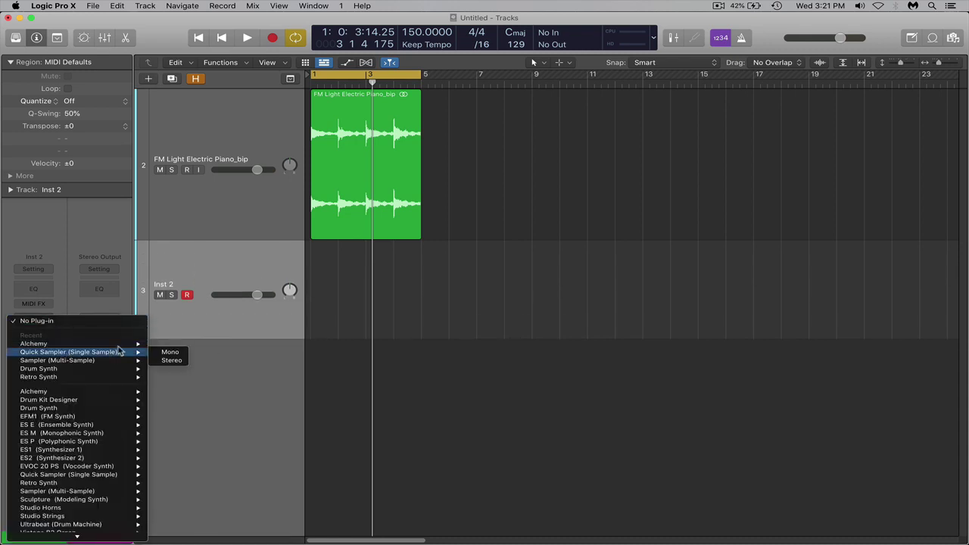
left_click(180, 361)
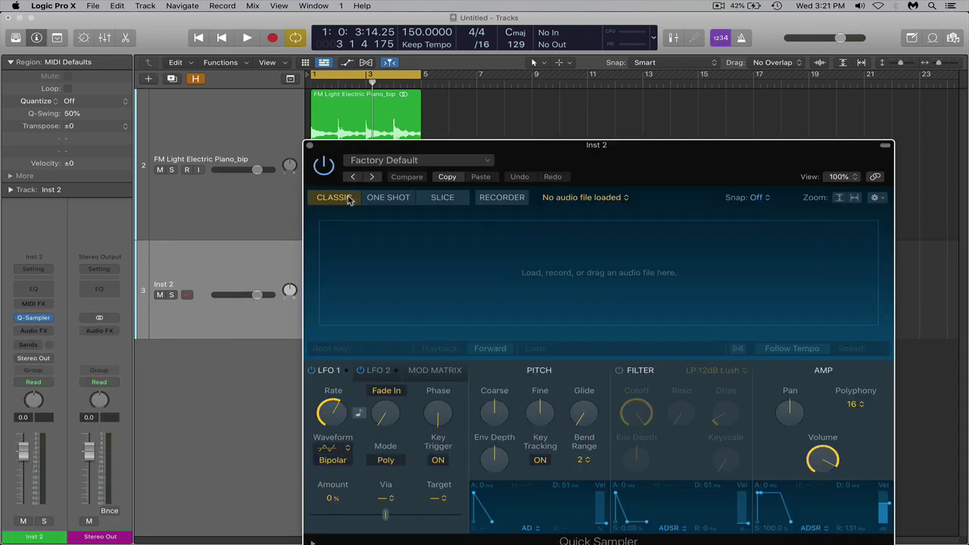
left_click_drag(551, 174, 718, 78)
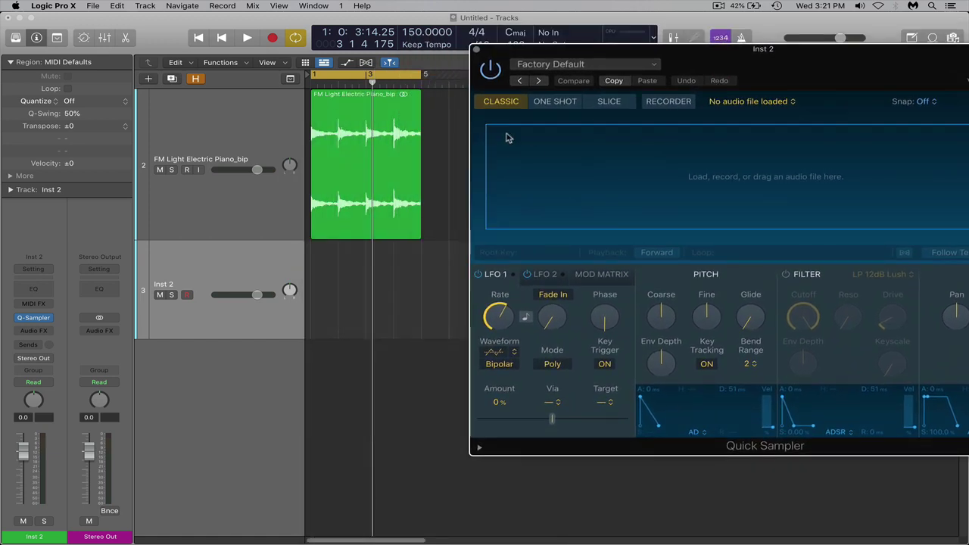
left_click_drag(345, 123, 658, 190)
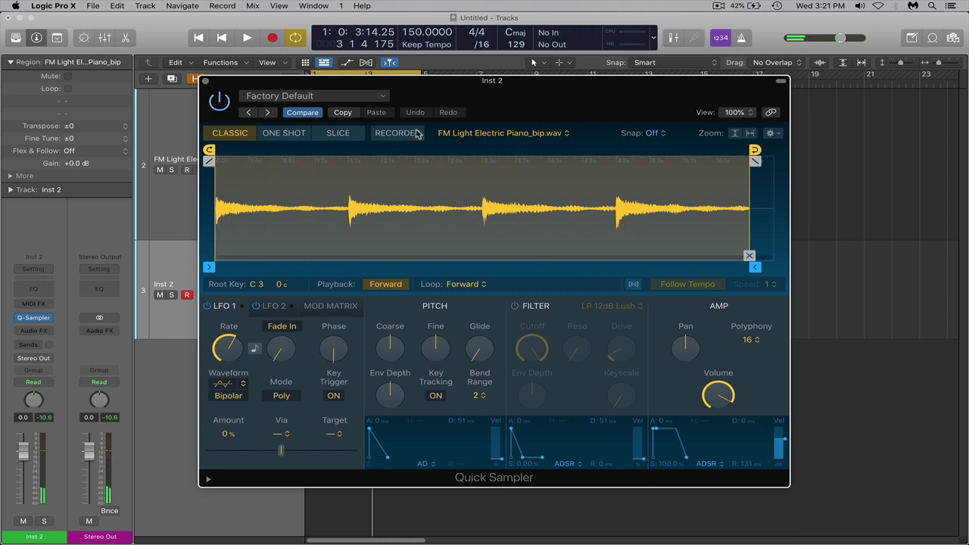
Step: Slice the sample by transients at sensitivity 43 and audition slices C1, C#1, D1, D#1
left_click(337, 134)
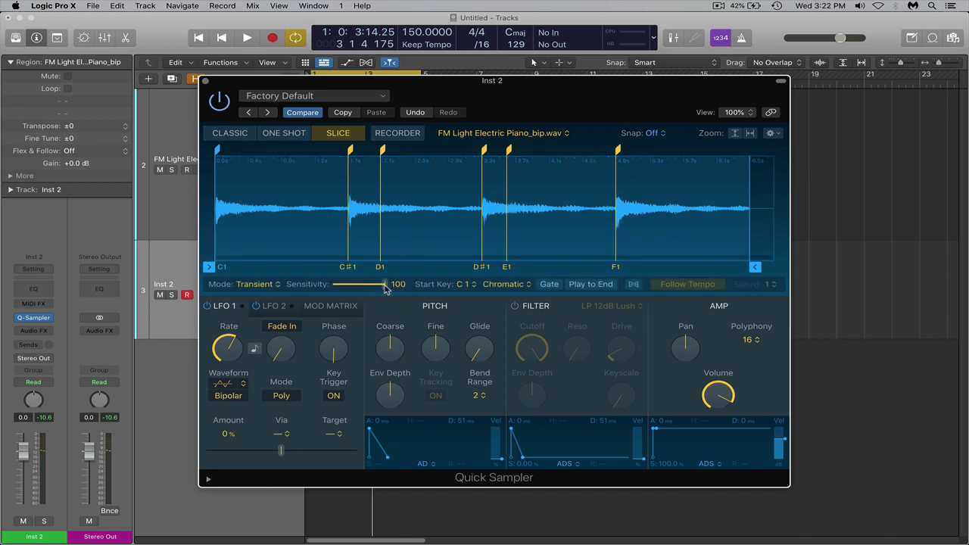
left_click_drag(385, 288, 354, 289)
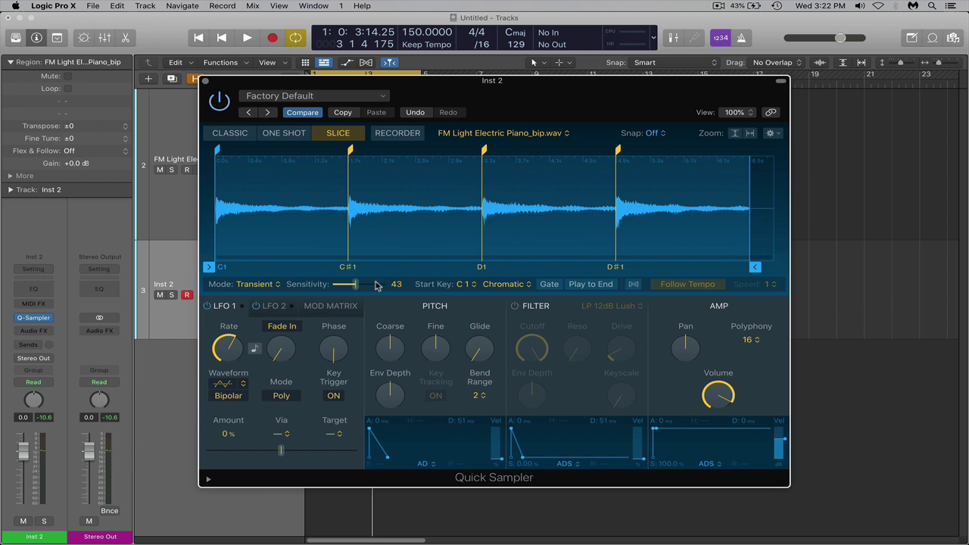
key("a")
key("w")
key("s")
key("e")
Step: Set Quick Sampler polyphony to 1 and test the first slice on C1
left_click(748, 342)
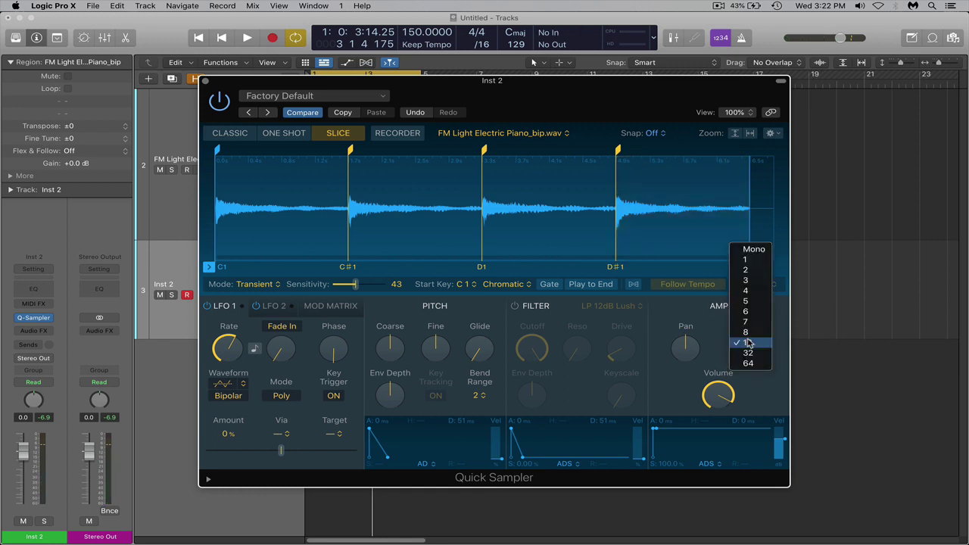
left_click(757, 260)
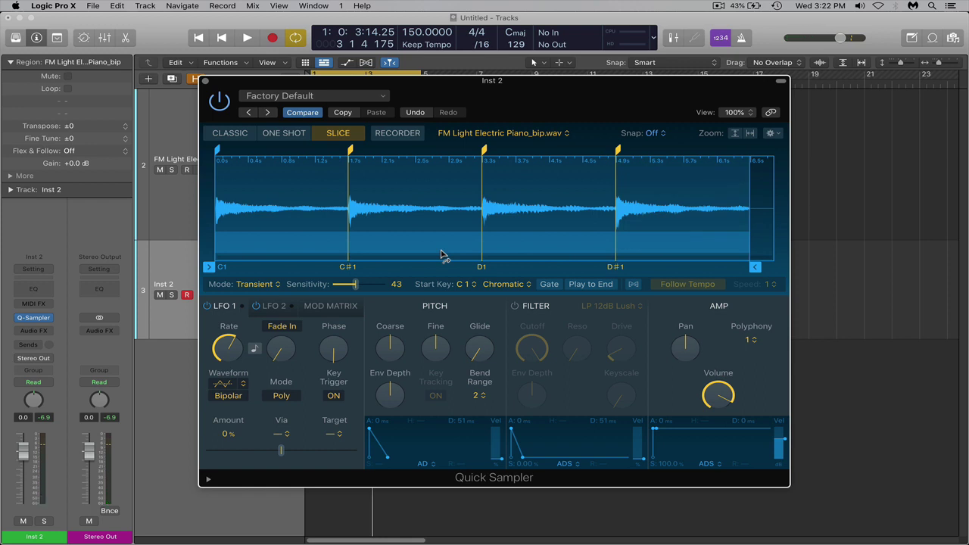
key("a")
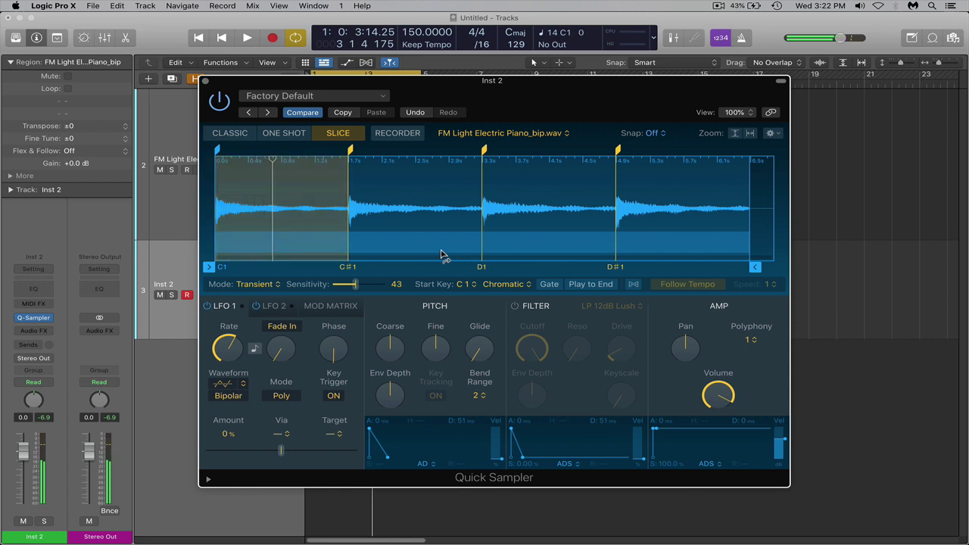
Step: Turn on Gate and set the amp envelope release to about 131 ms
left_click(549, 285)
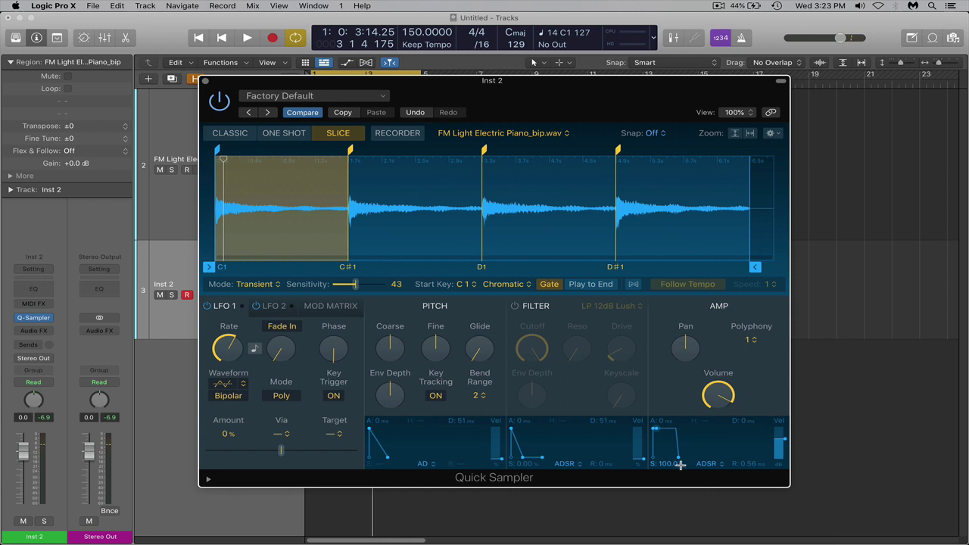
left_click_drag(680, 465, 677, 458)
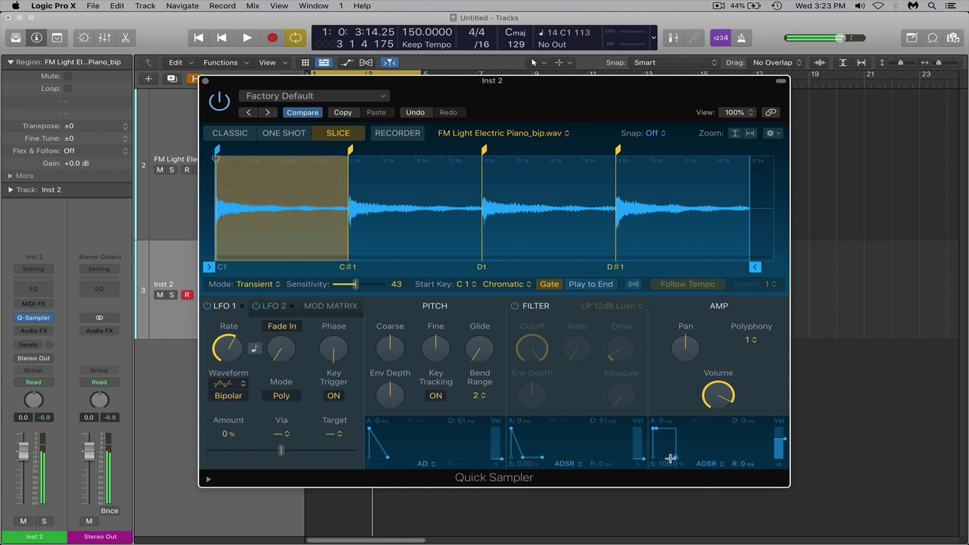
left_click_drag(676, 457, 683, 461)
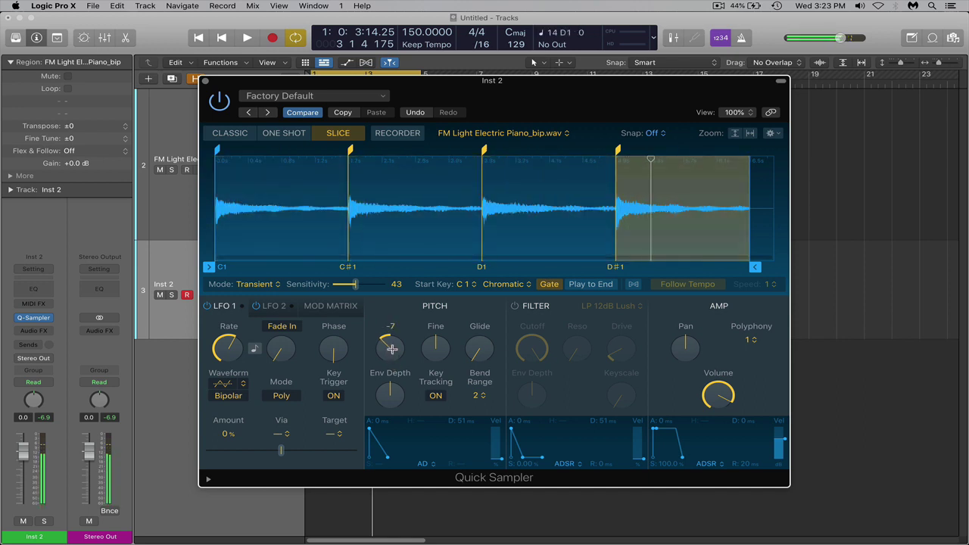
Step: Turn Gate off, set Glide to about 64 ms and pitch Env Depth to 33 cents
mouse_move(394, 341)
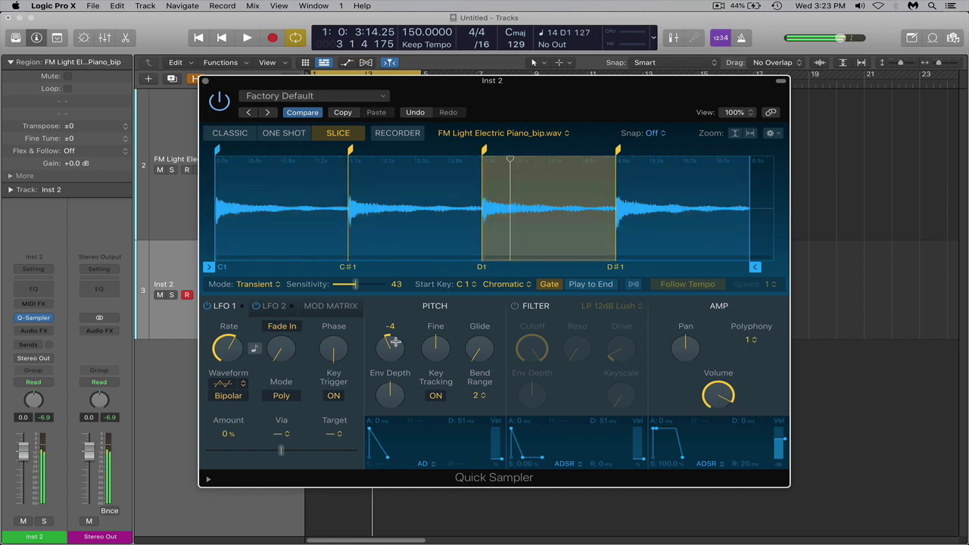
left_click(550, 285)
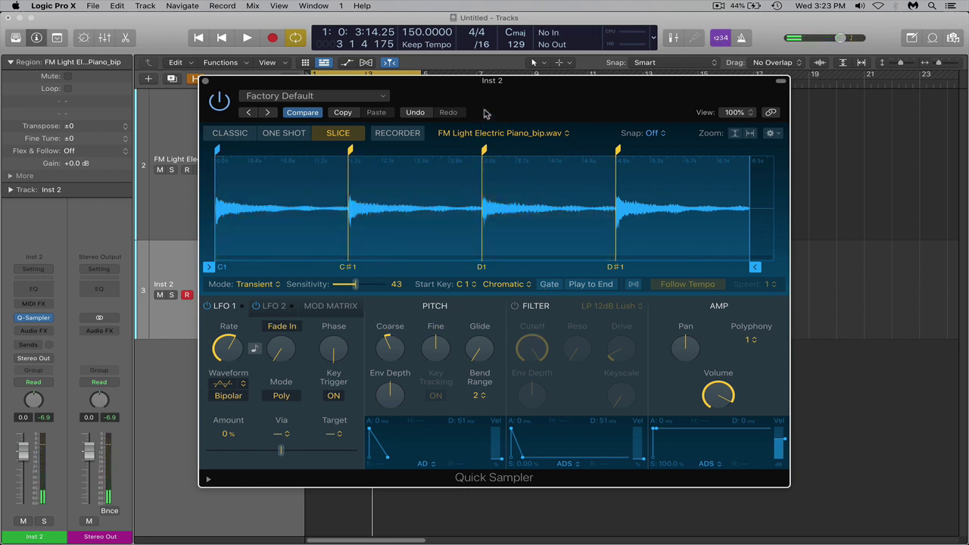
left_click_drag(486, 112, 495, 113)
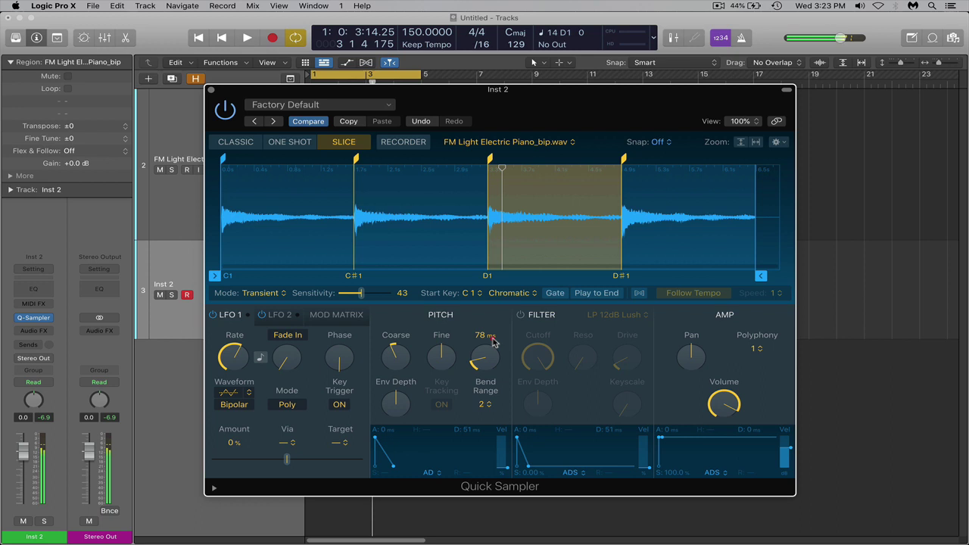
left_click_drag(492, 343, 495, 345)
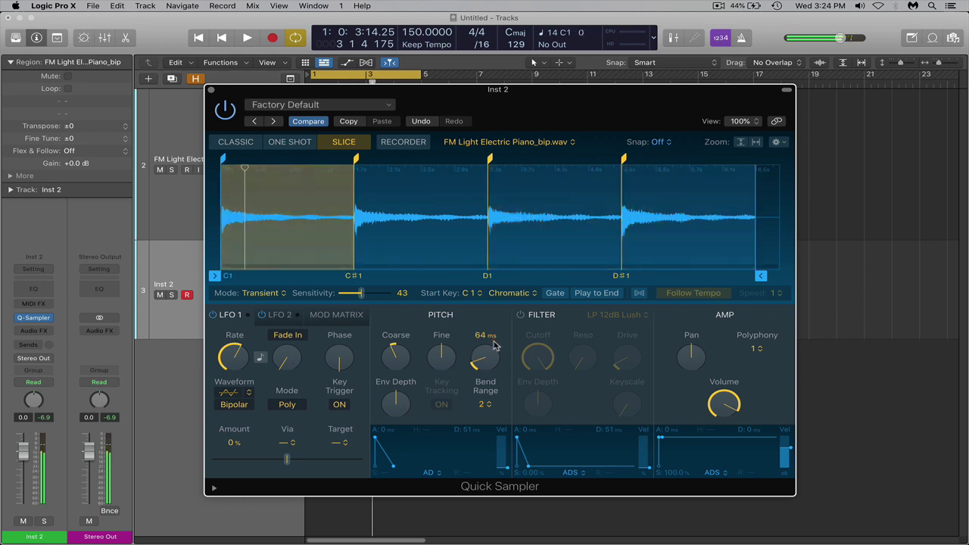
left_click_drag(396, 385, 405, 384)
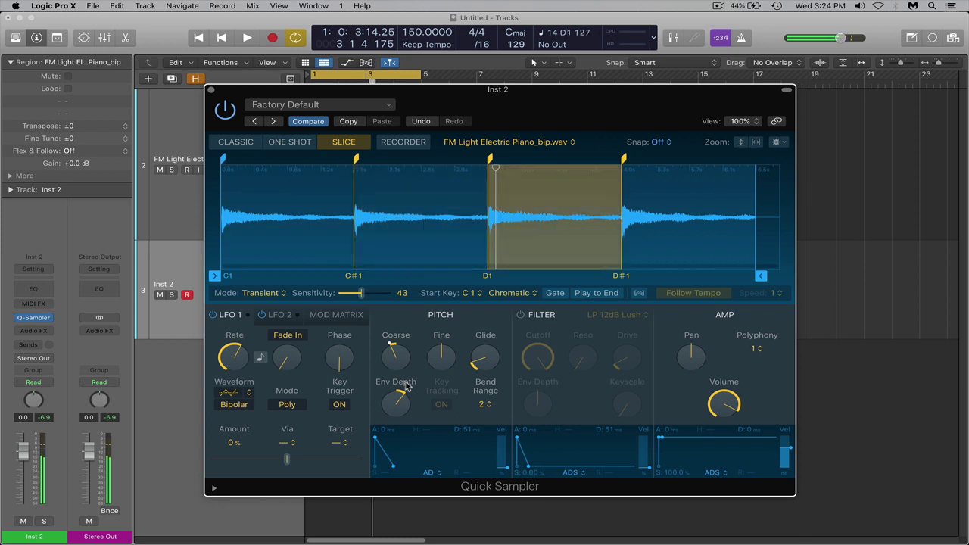
Step: Switch on the filter and set its type to HP 12dB Creamy
left_click(521, 316)
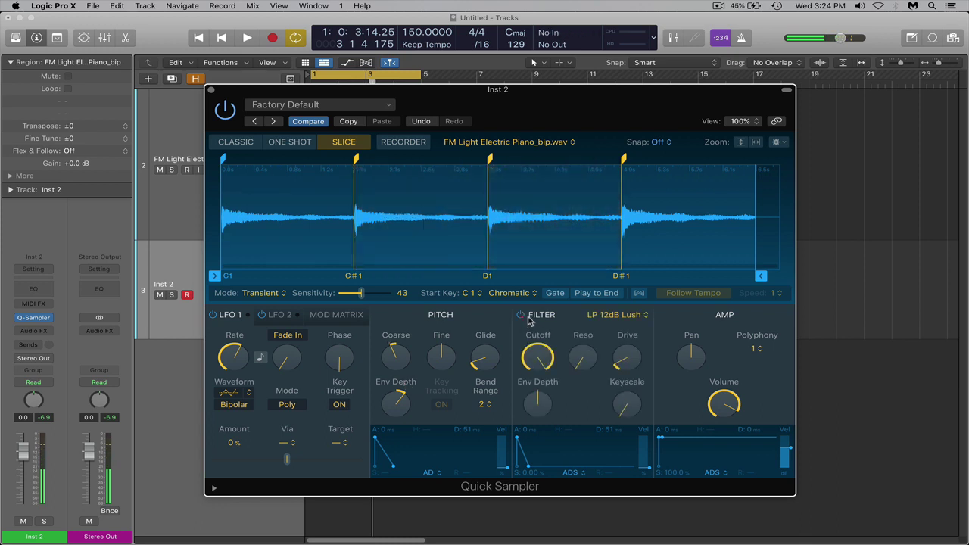
left_click(611, 316)
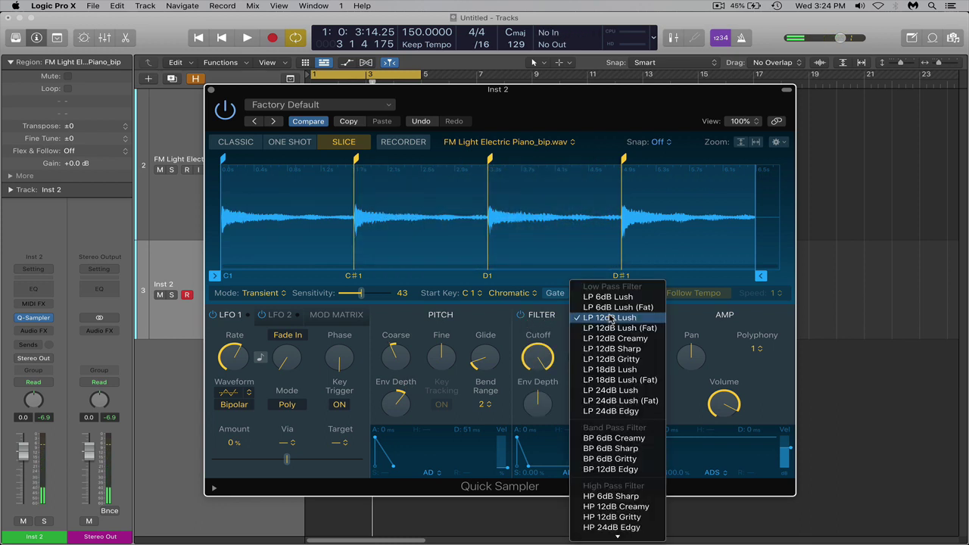
left_click(628, 509)
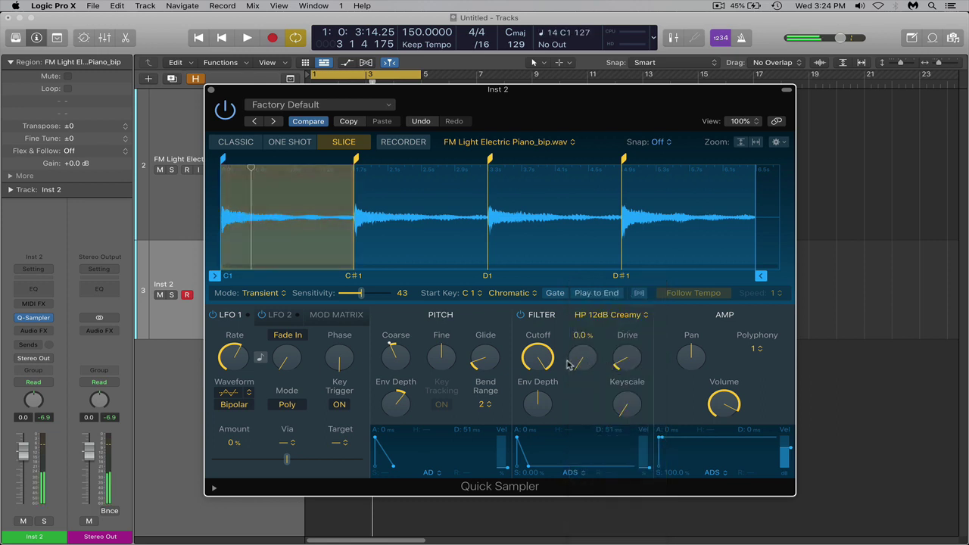
Step: Set filter cutoff to about 42%, resonance to about 32% and drive to about 29%
mouse_move(541, 358)
left_click_drag(541, 357, 549, 448)
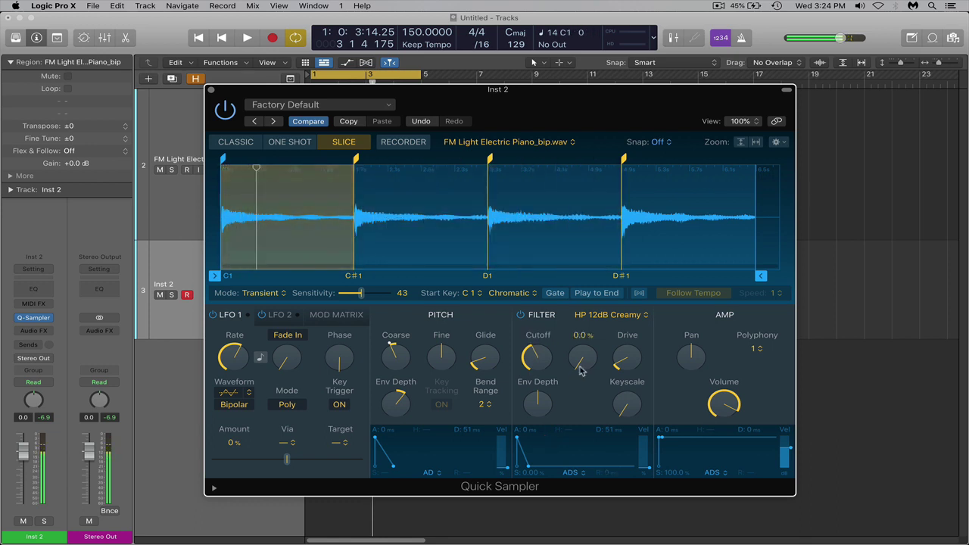
mouse_move(588, 344)
left_click_drag(588, 345, 590, 311)
mouse_move(619, 356)
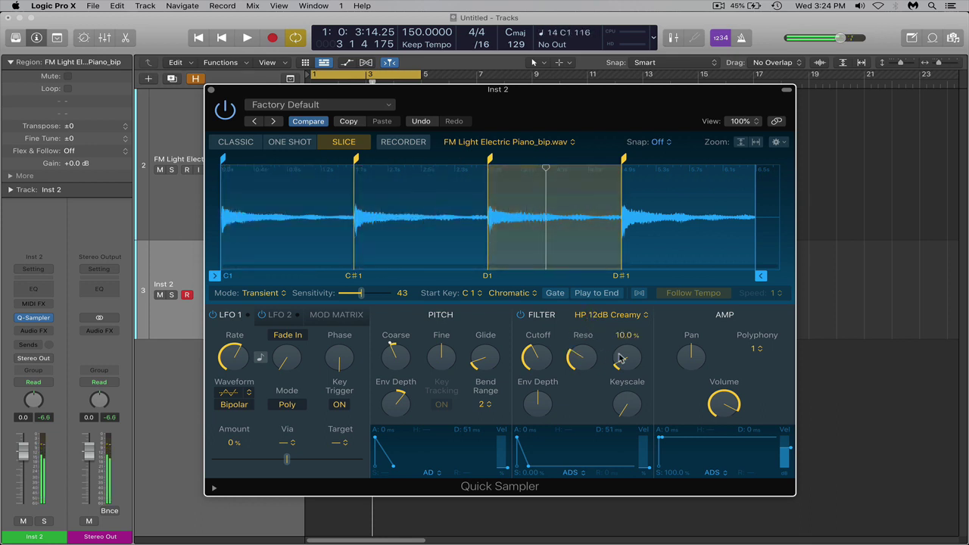
left_click_drag(620, 358, 635, 326)
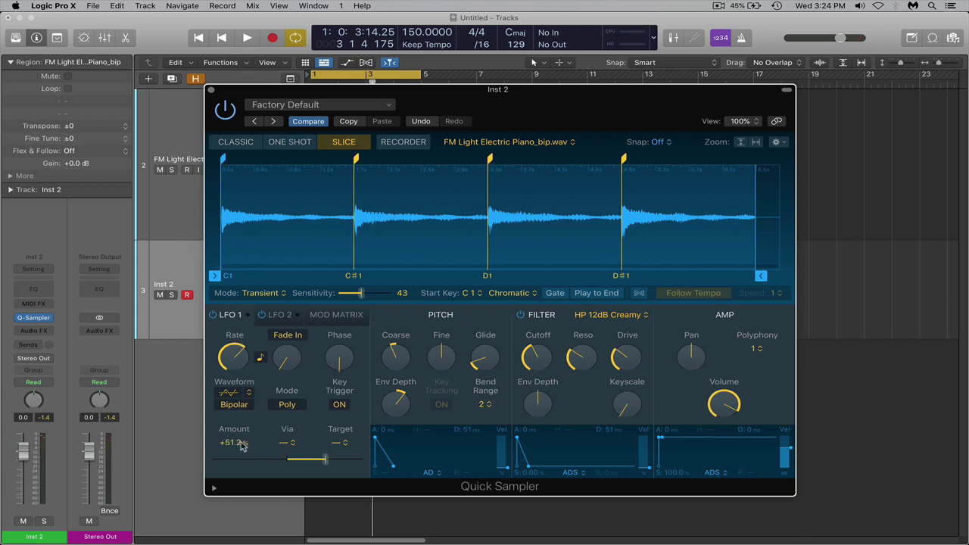
Step: Route LFO 1 as the Via source to the Volume target, pushing its depth fully negative
left_click(298, 443)
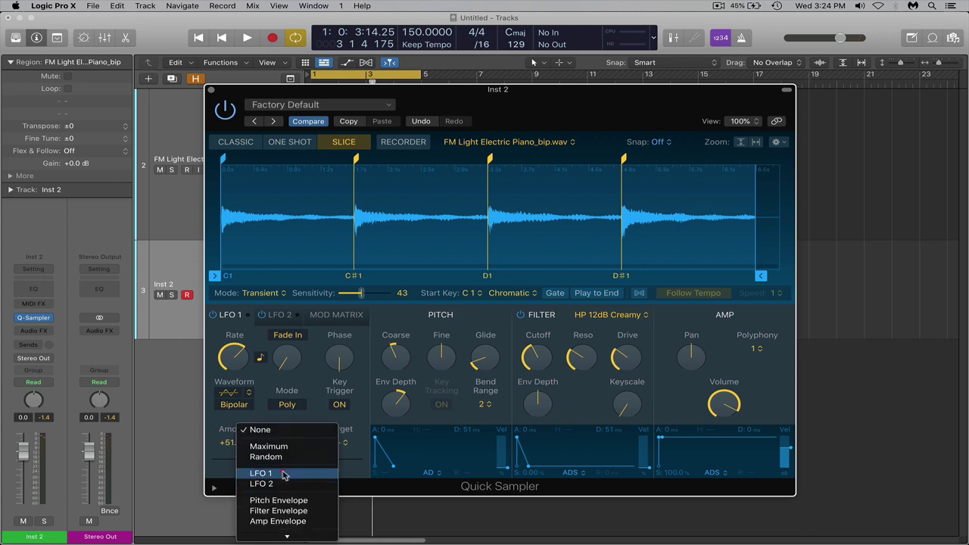
left_click(281, 473)
left_click(340, 443)
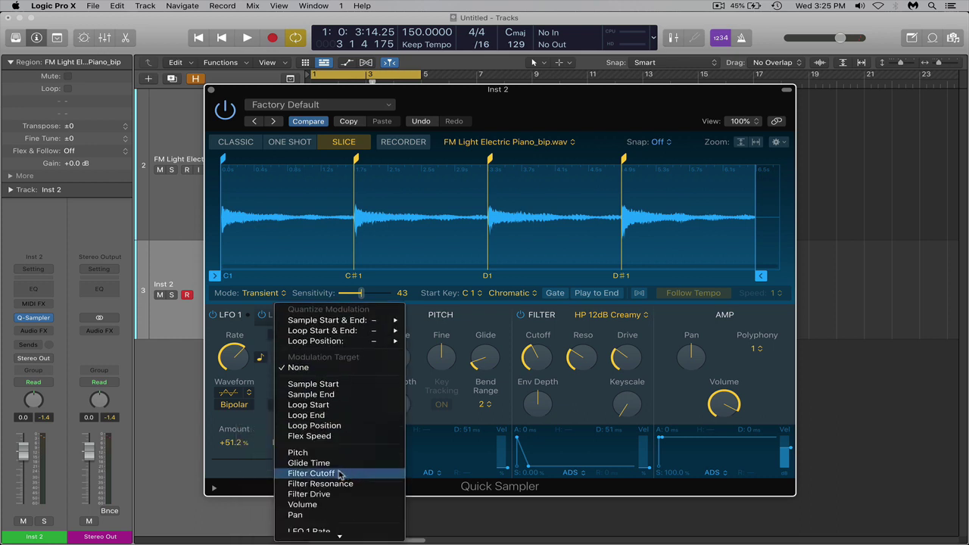
left_click(335, 506)
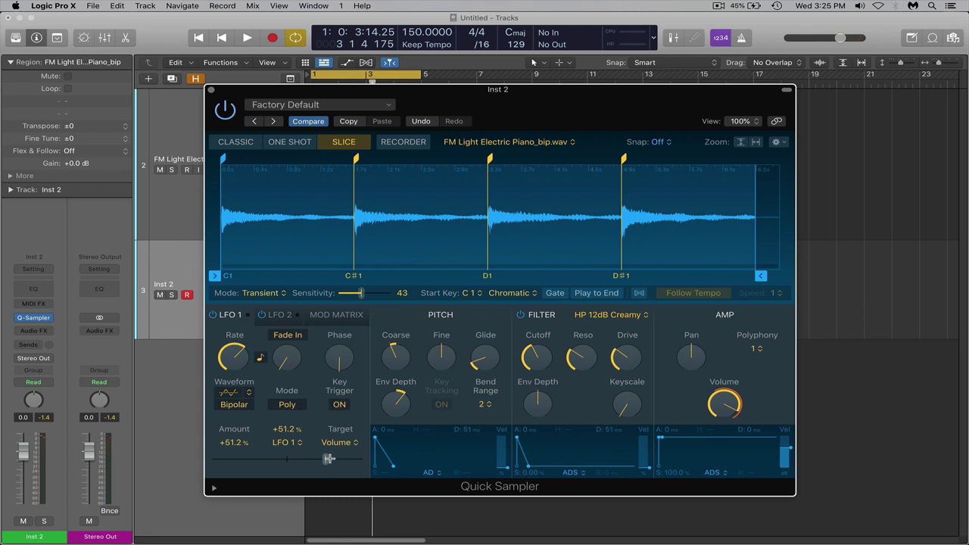
left_click_drag(321, 458, 267, 459)
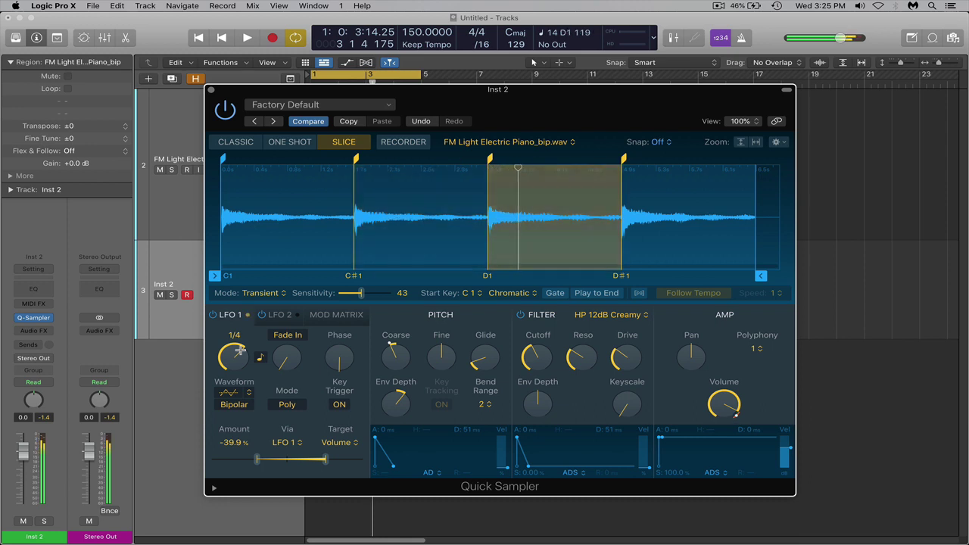
left_click_drag(300, 459, 258, 425)
mouse_move(233, 350)
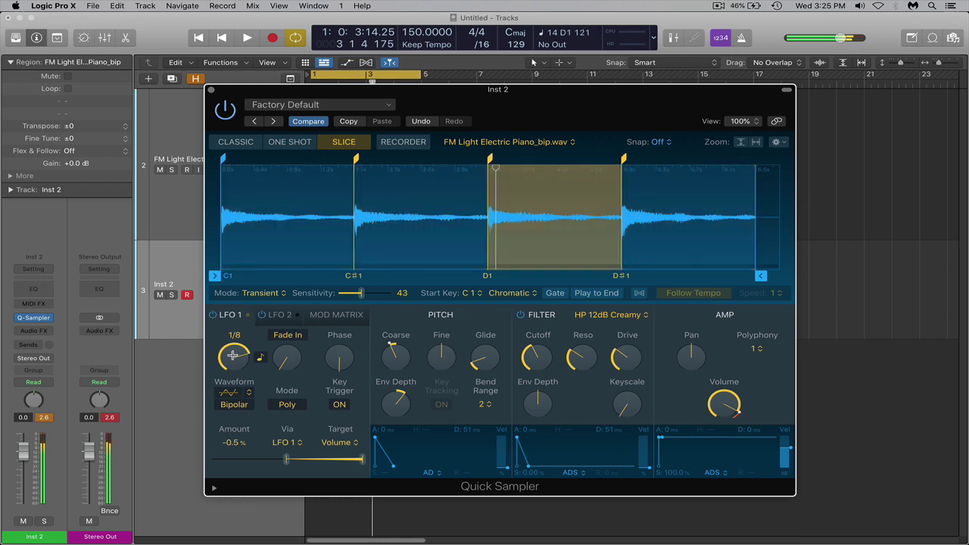
Step: Raise coarse pitch from -6 to -4 semitones and lower filter cutoff to about 26%
mouse_move(390, 369)
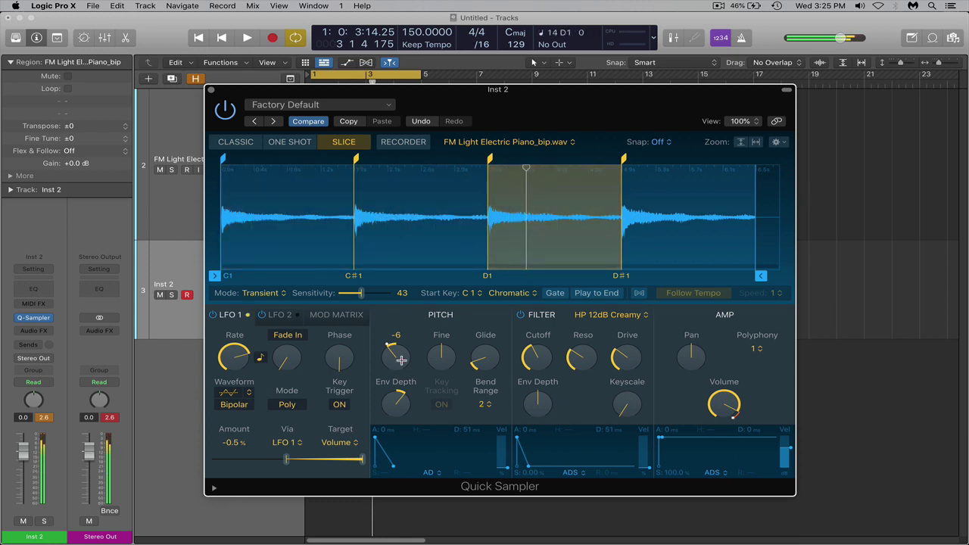
left_click_drag(401, 360, 402, 354)
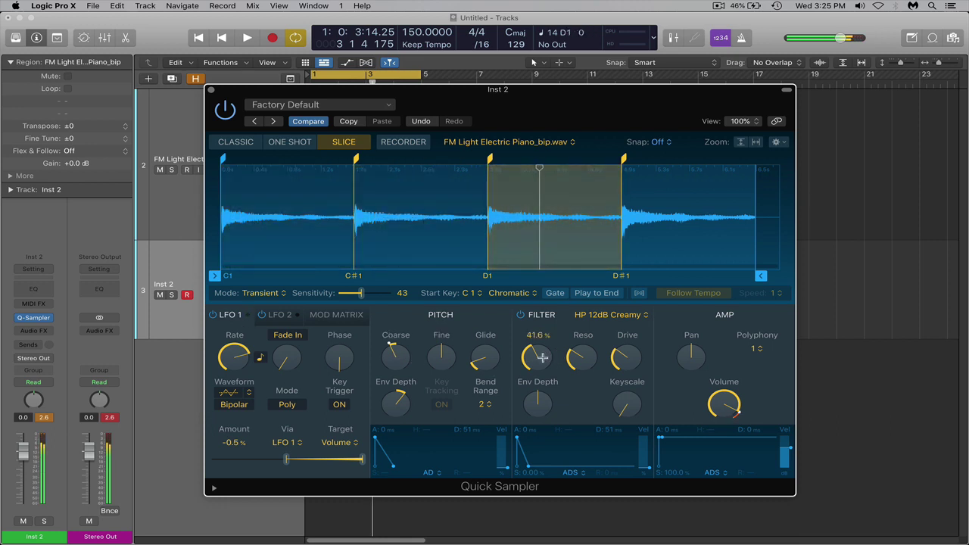
left_click_drag(543, 357, 547, 381)
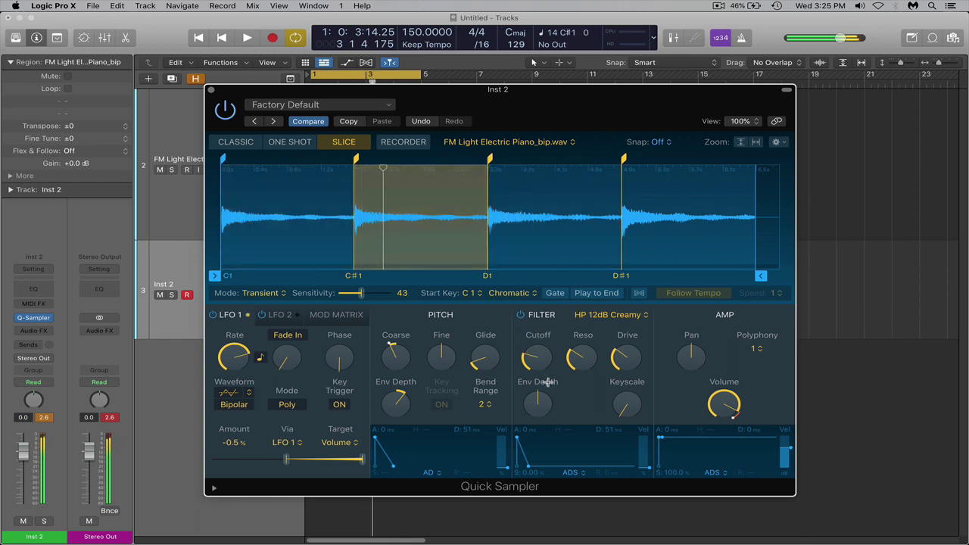
left_click_drag(542, 361, 542, 366)
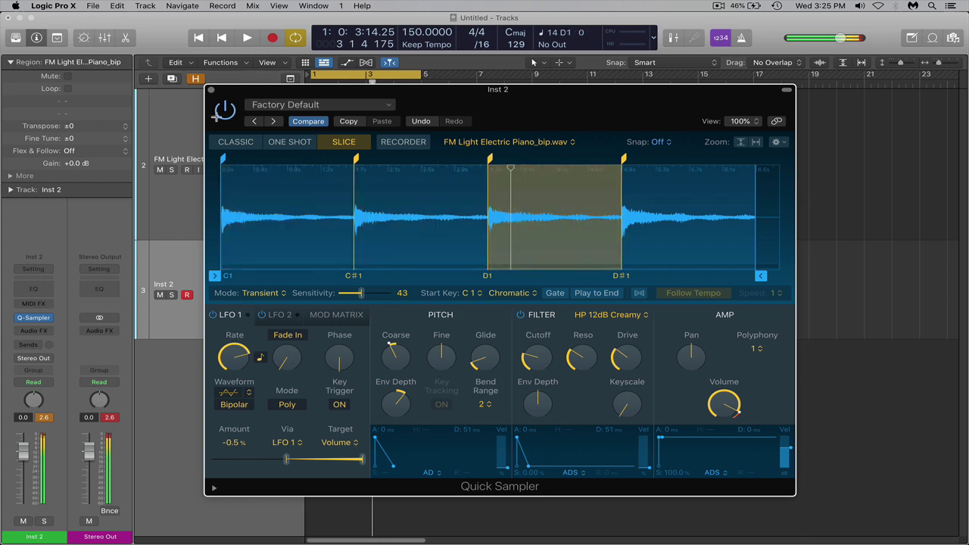
Step: Close Quick Sampler and mute the FM Light Electric Piano_bip audio track
left_click(212, 90)
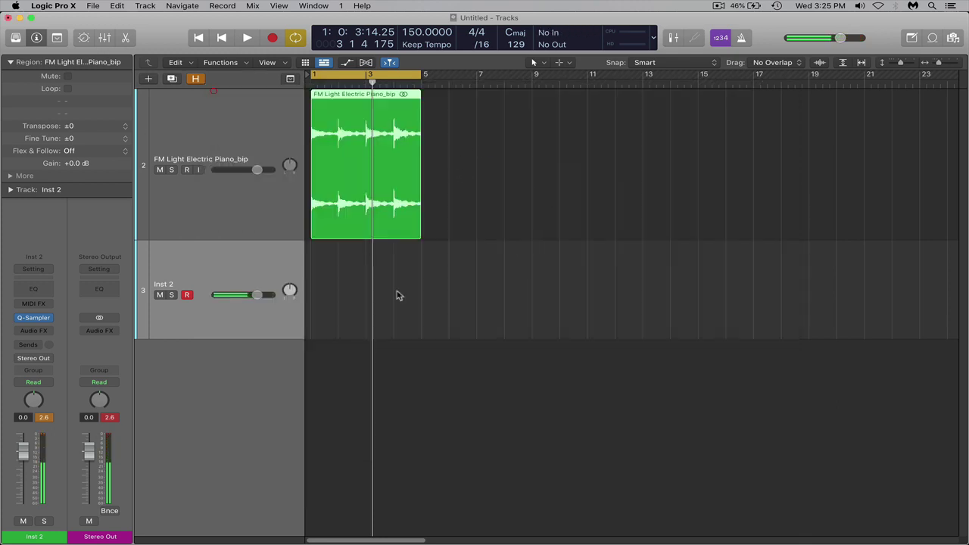
left_click(260, 270)
left_click(199, 127)
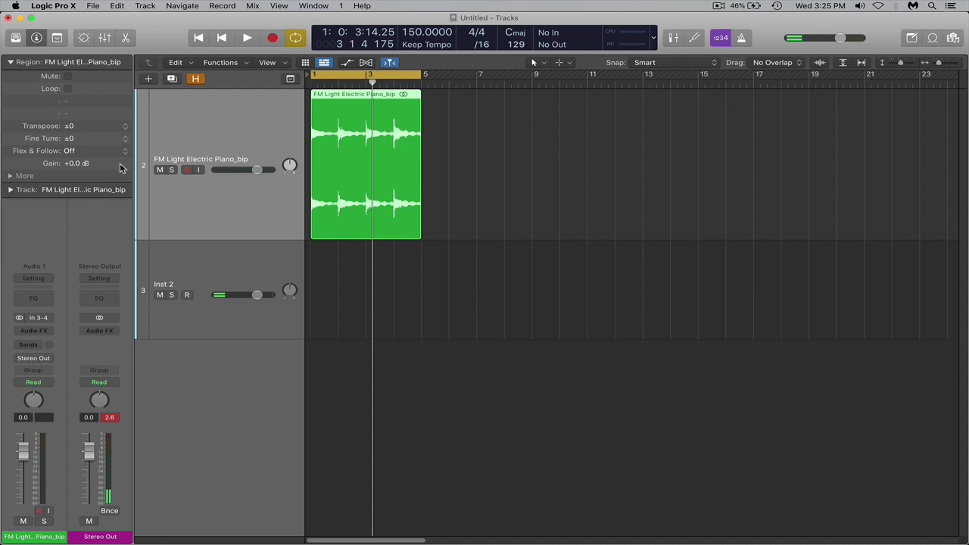
left_click(160, 170)
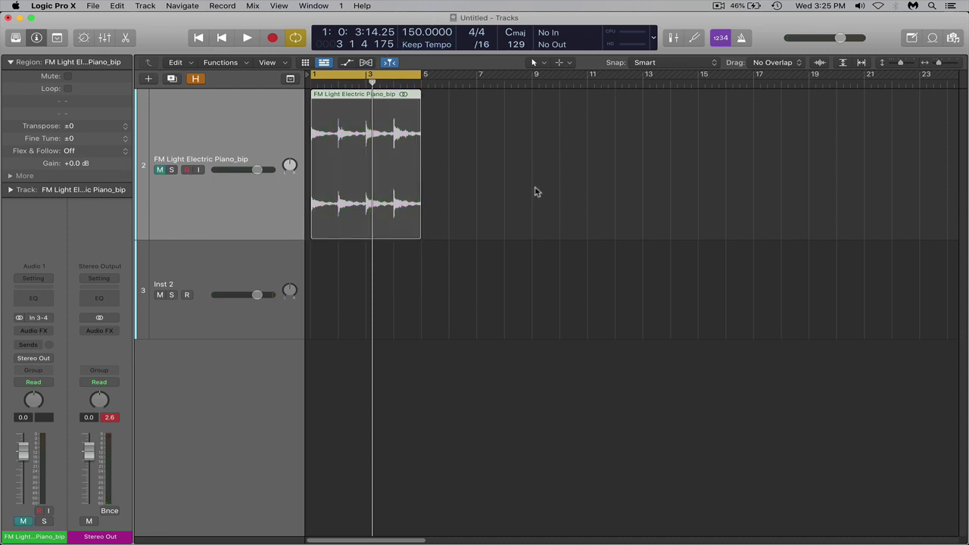
Step: Record a MIDI take on Inst 2, undo it, and start recording a fresh take
left_click(270, 268)
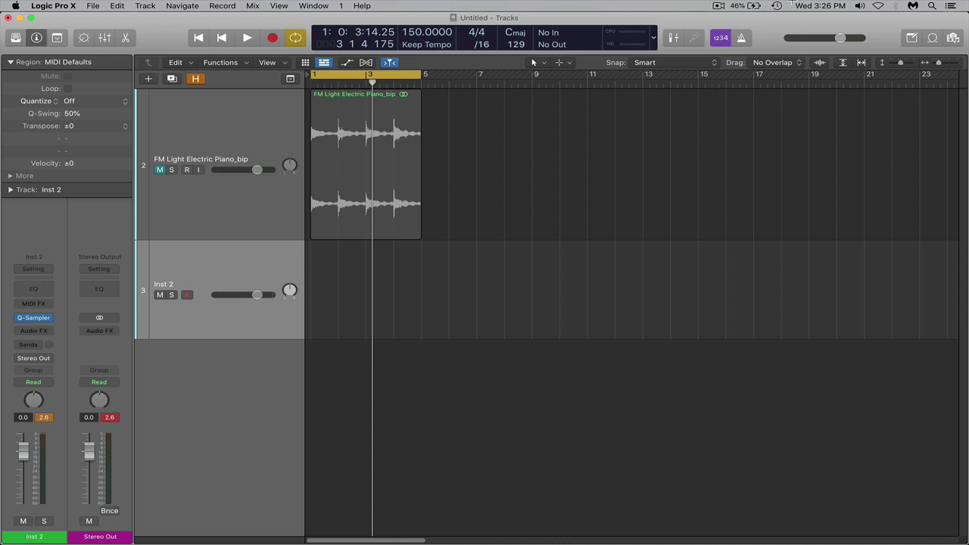
key("r")
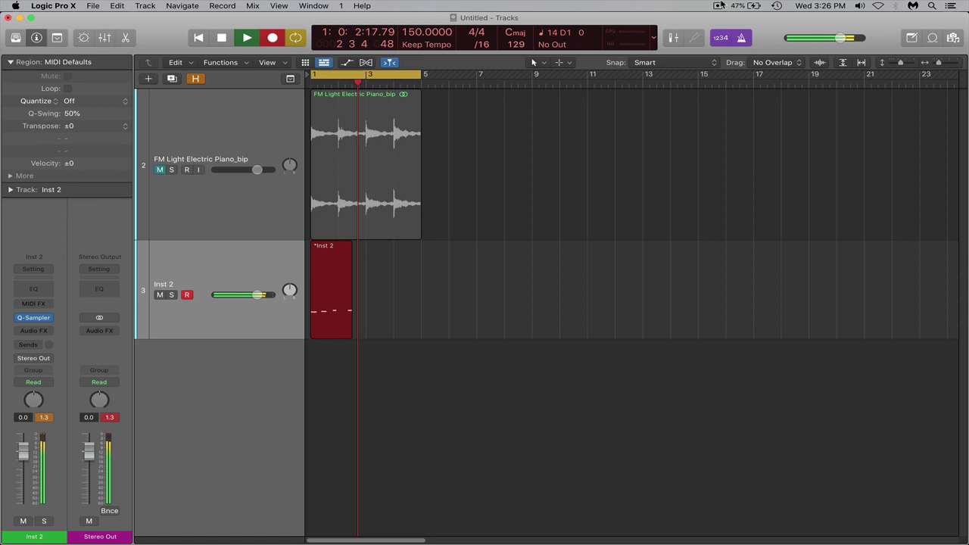
key("space")
key("cmd+z")
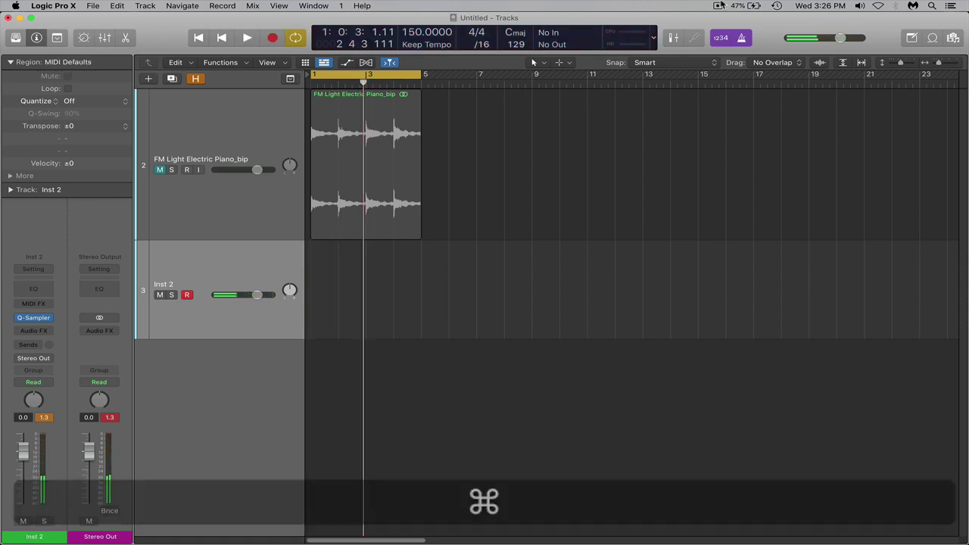
key("r")
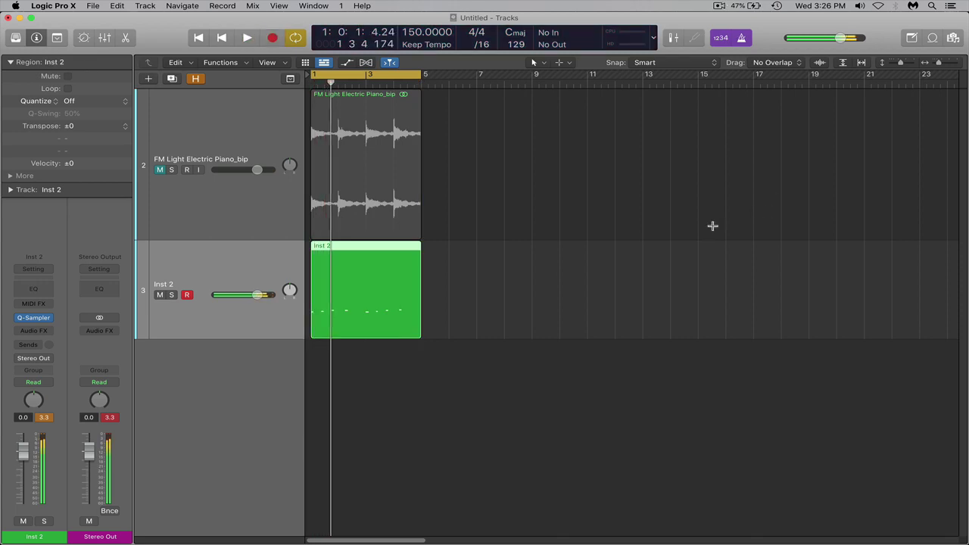
Step: Quantize the Inst 2 region's notes to 1/8 Note in the Piano Roll while the loop plays
double_click(409, 277)
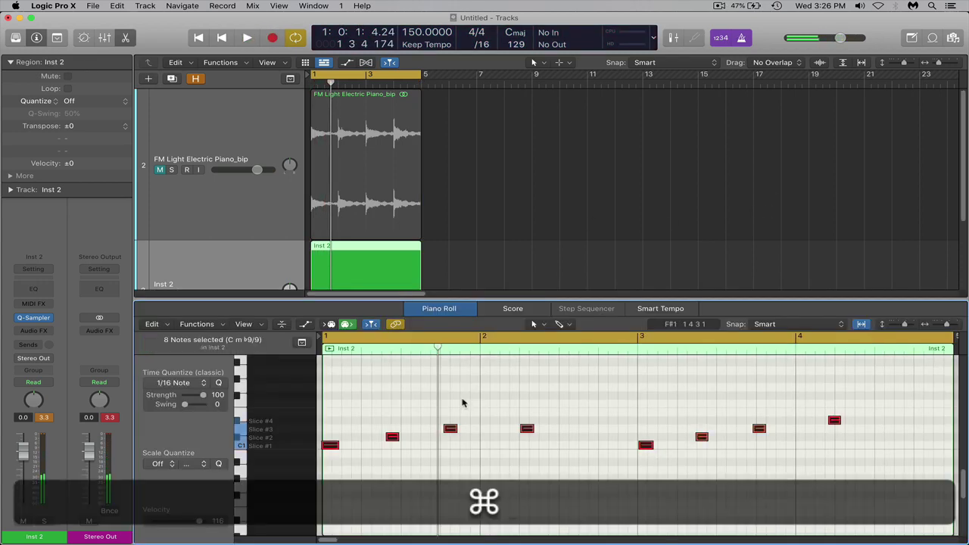
key("space")
key("e")
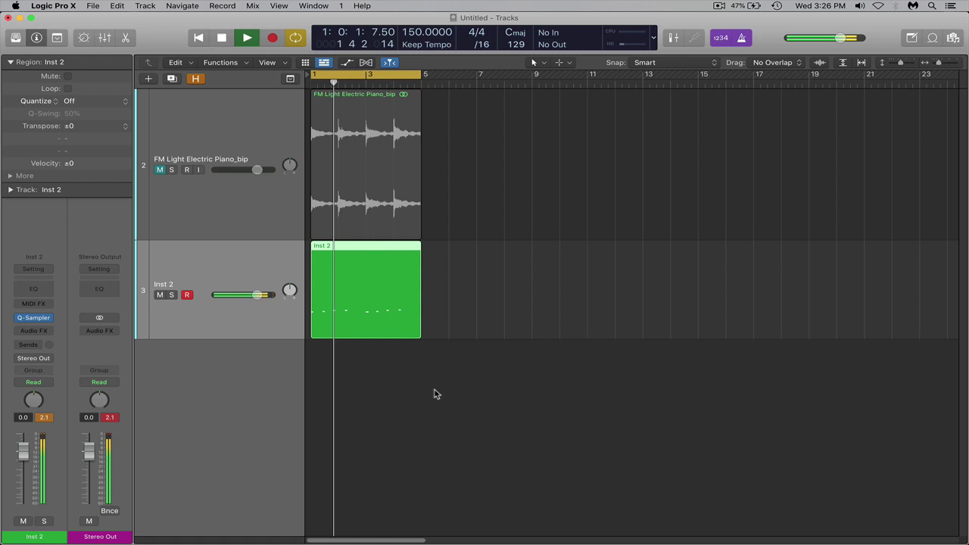
key("e")
left_click(182, 382)
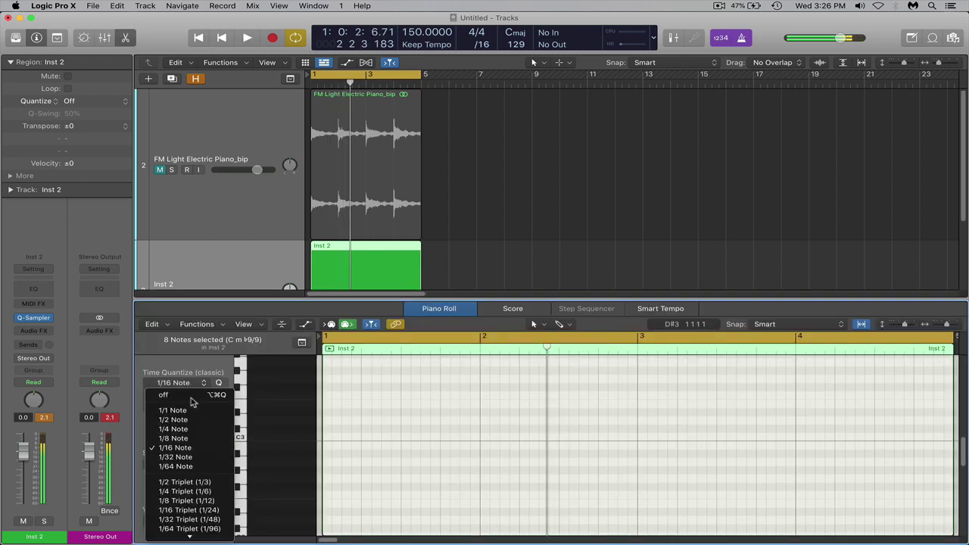
left_click(199, 439)
scroll(394, 424, "down", 5)
key("space")
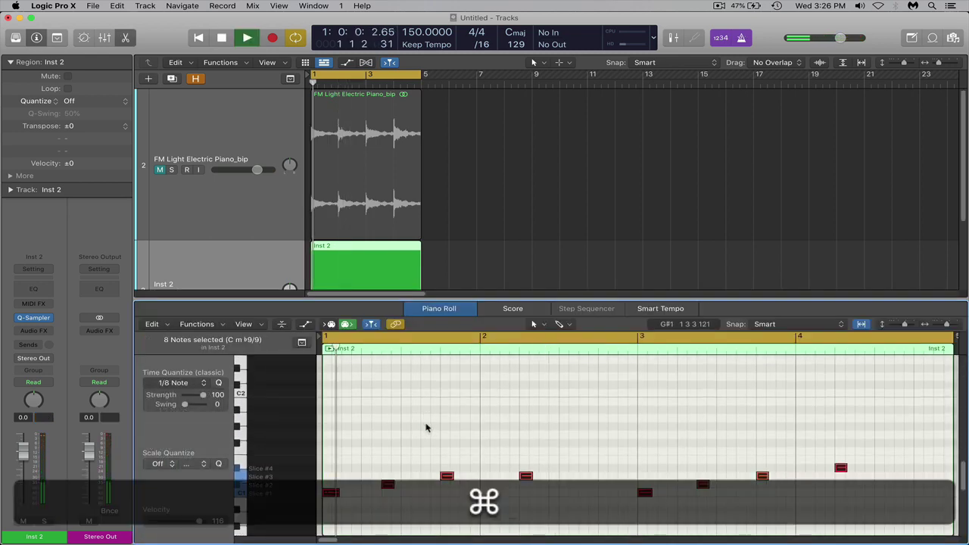
left_click(426, 428)
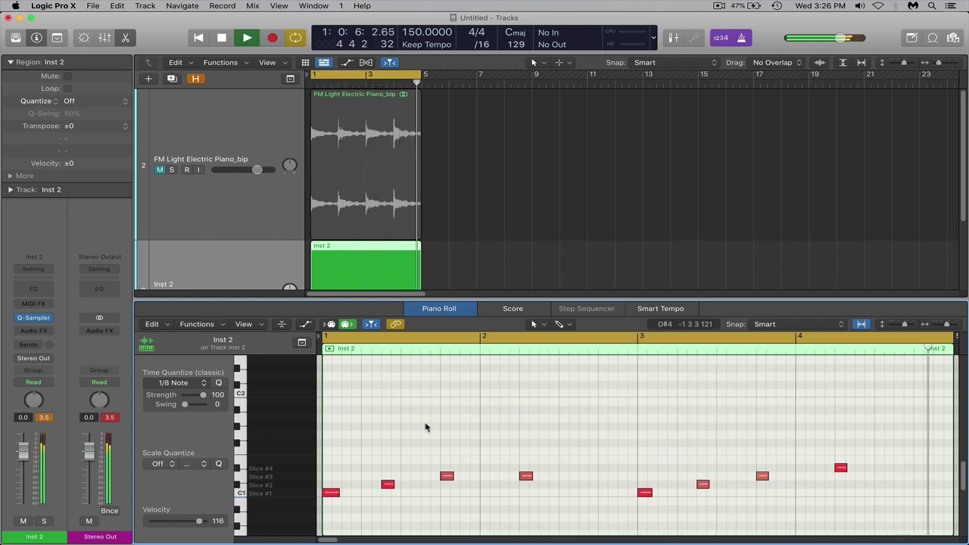
key("e")
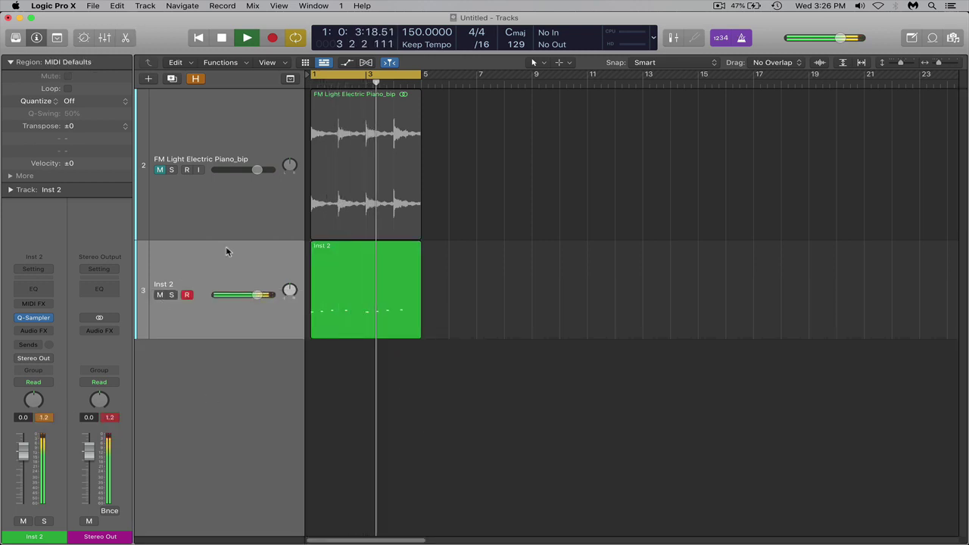
Step: Turn off the metronome and stop playback with the Inst 2 region selected
left_click(235, 280)
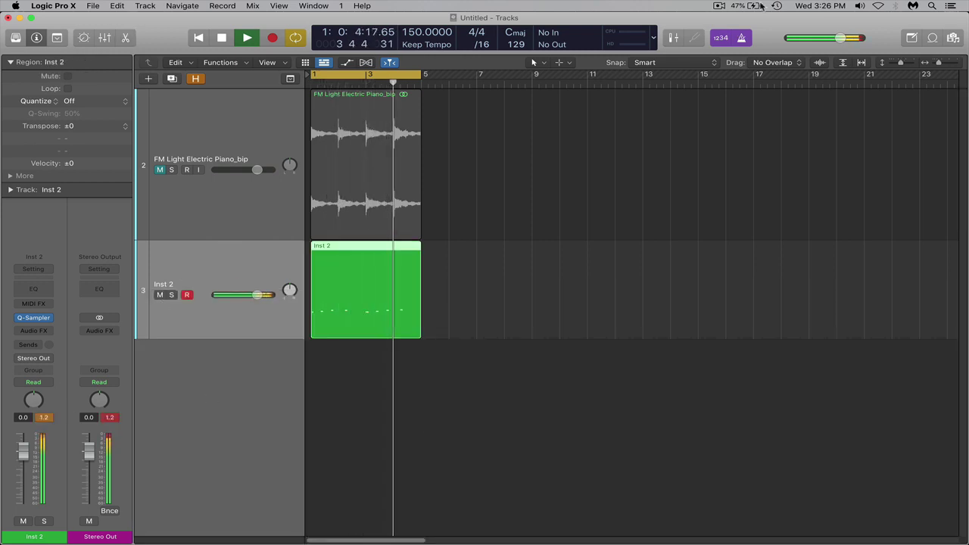
left_click(743, 38)
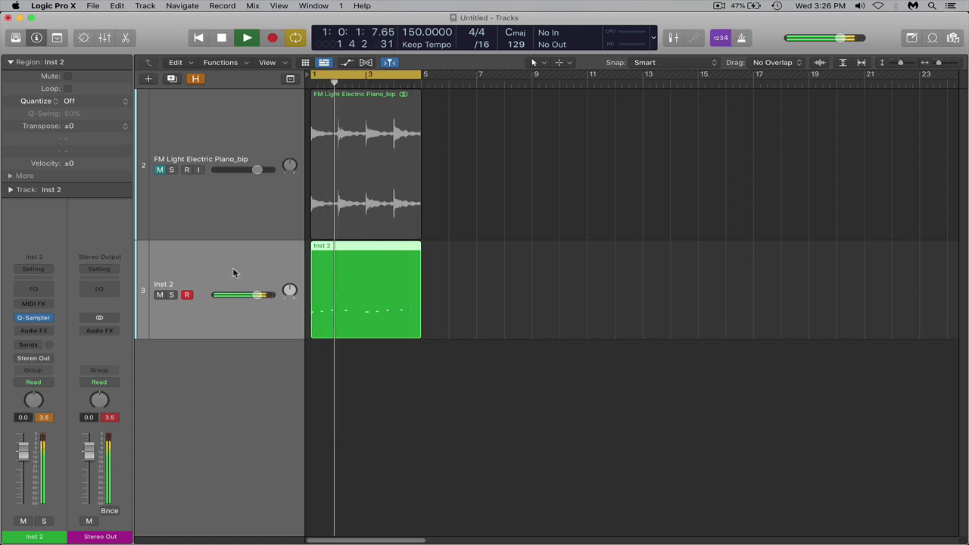
key("space")
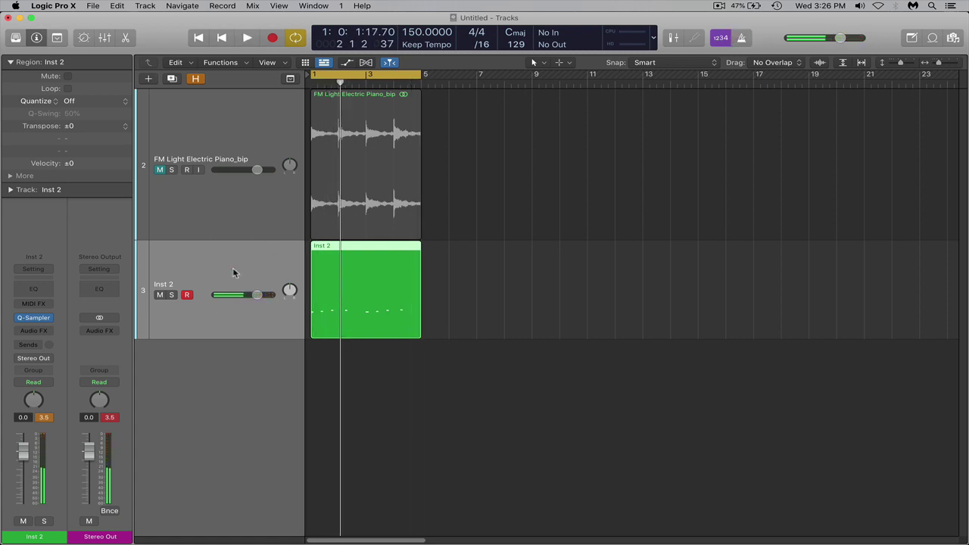
Step: Browse Inst 2's Audio FX slot without adding an effect, then bring up Bounce with Cmd-B
left_click(44, 331)
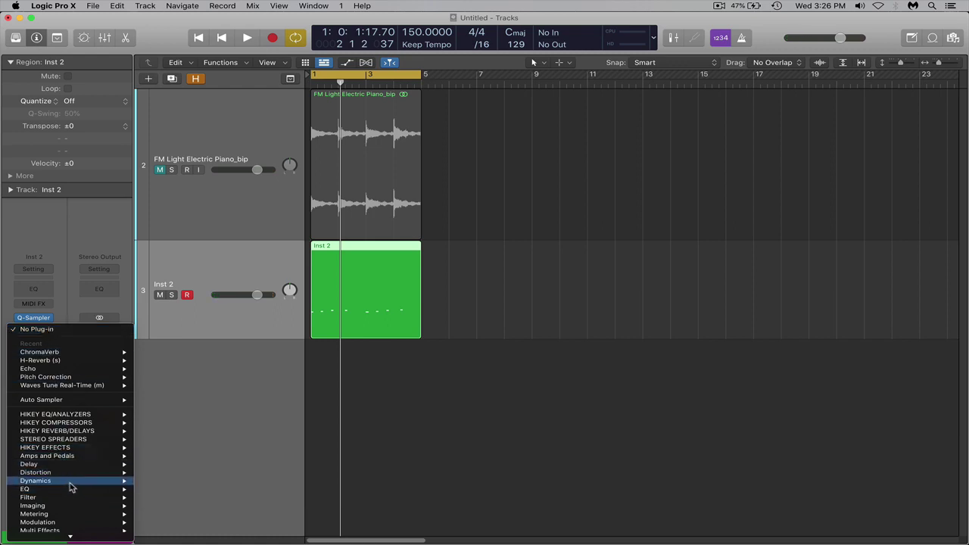
left_click(280, 377)
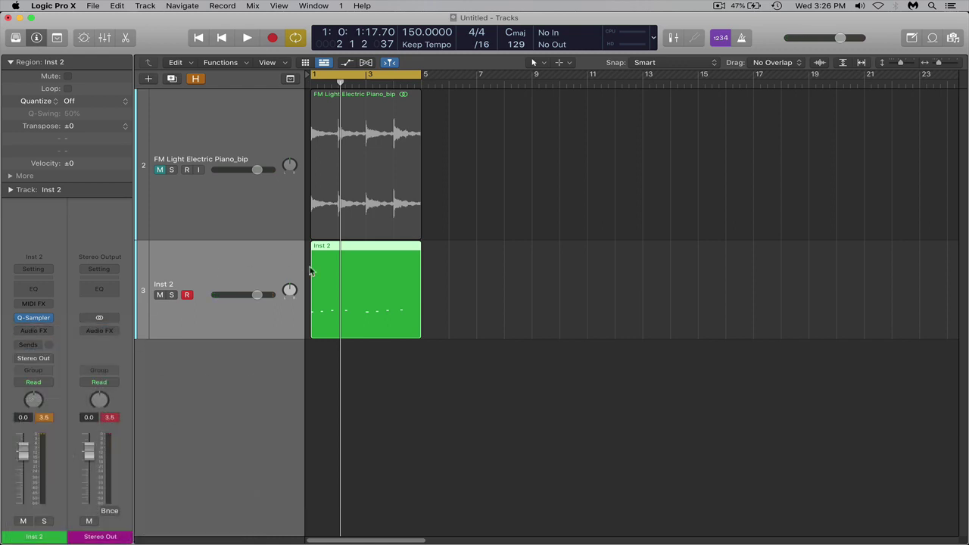
left_click(55, 334)
left_click(58, 314)
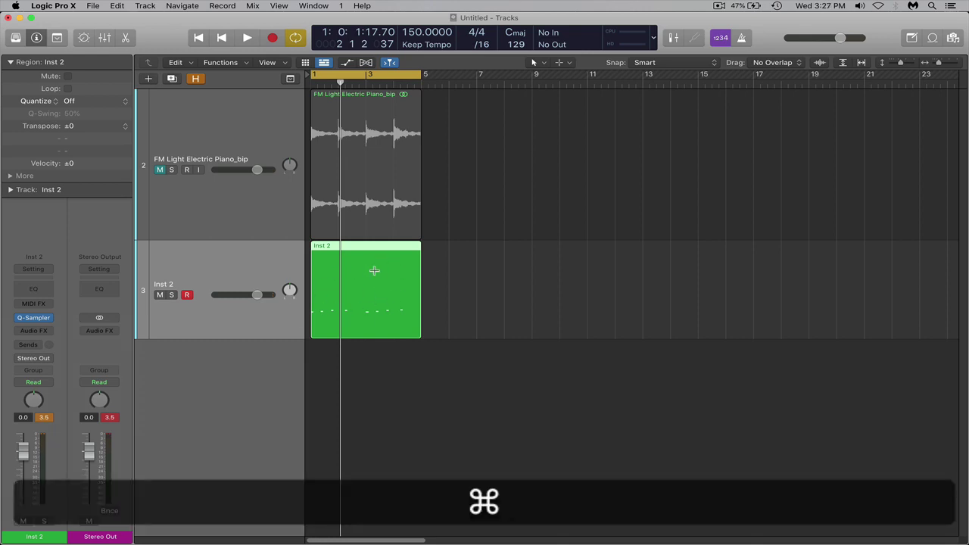
key("super+b")
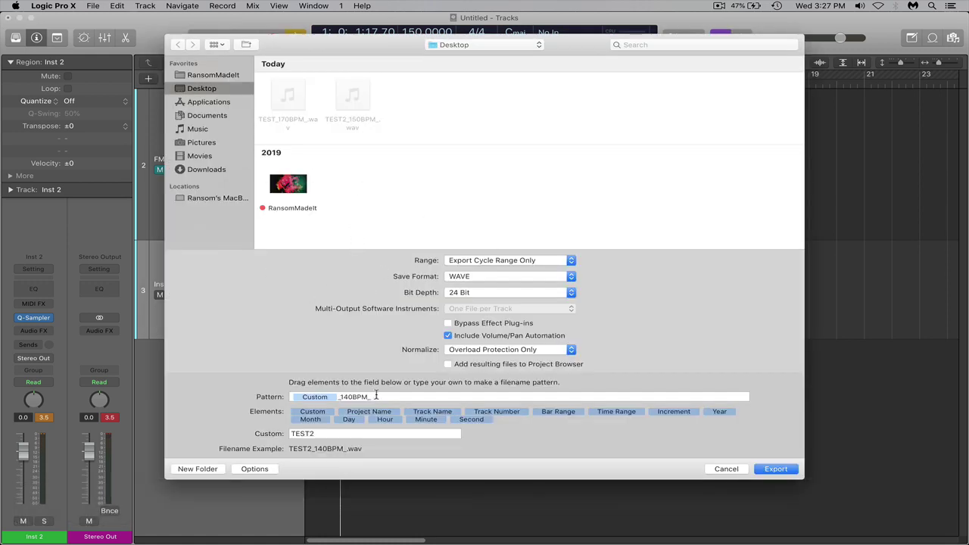
Step: Move the cycle end to the loop's end, confirm Bounce exports only the cycle range, and cancel
left_click(739, 469)
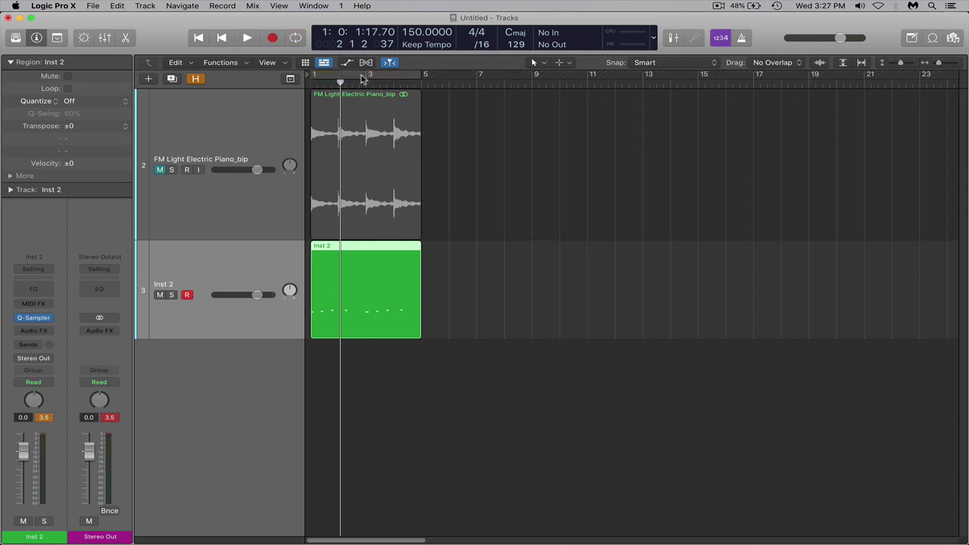
mouse_move(421, 74)
left_mouse_down()
mouse_move(387, 88)
mouse_move(422, 89)
left_mouse_up()
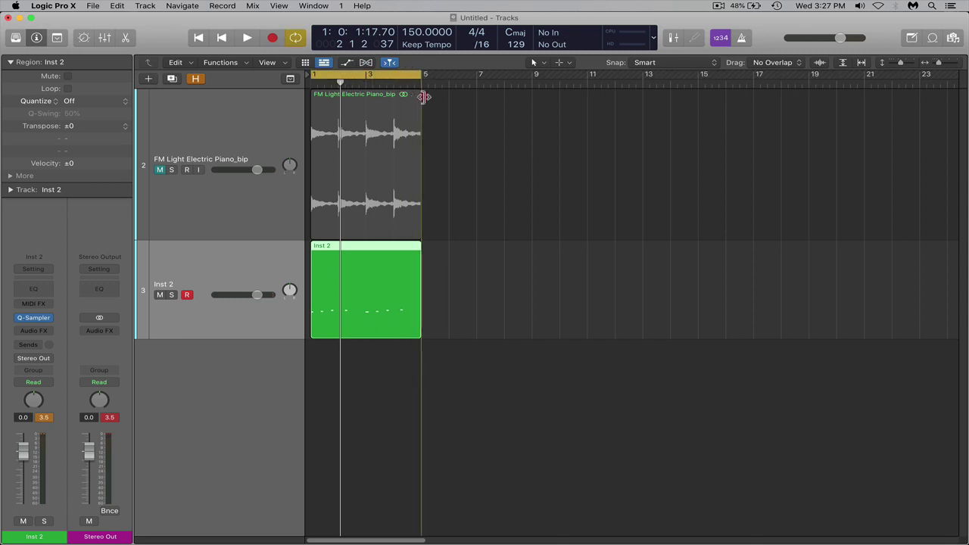
key("cmd+b")
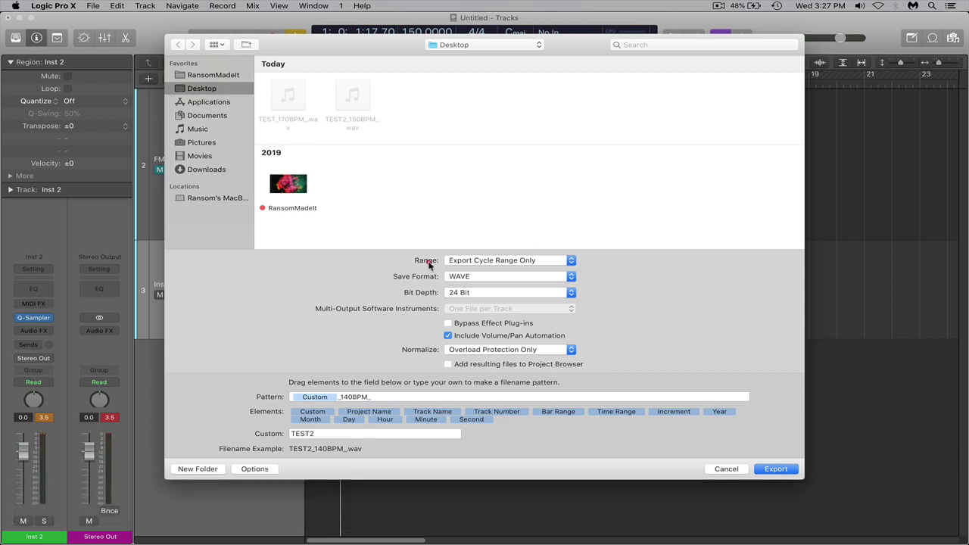
left_click(484, 260)
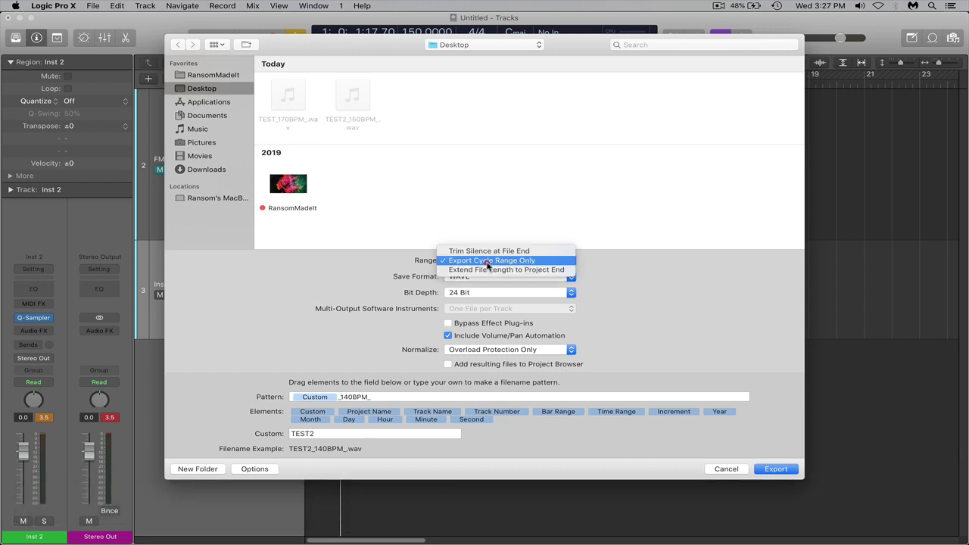
left_click(451, 262)
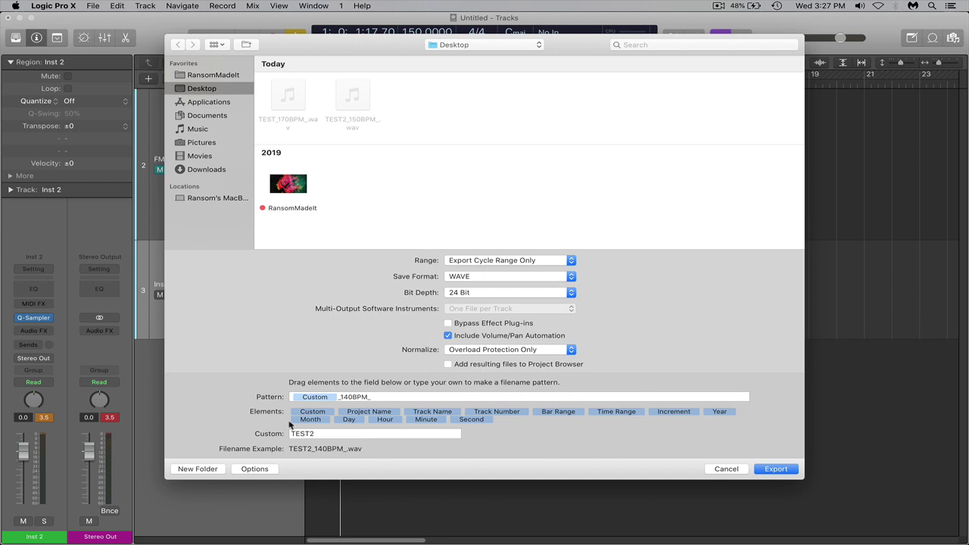
double_click(325, 433)
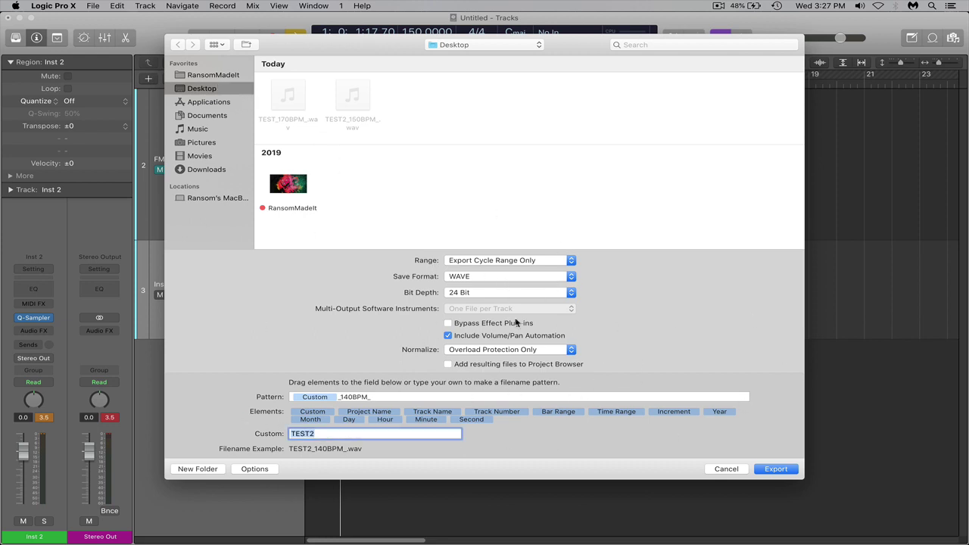
left_click(727, 469)
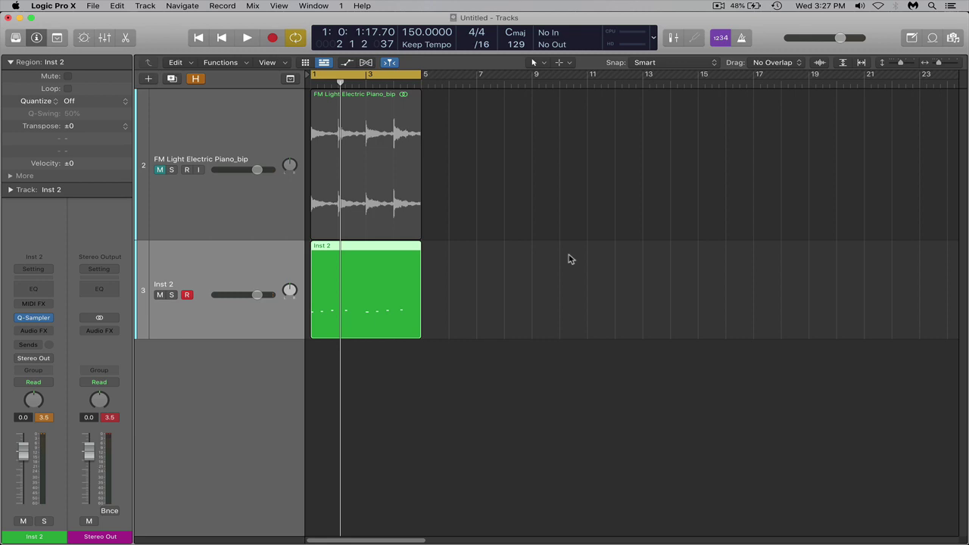
left_click(717, 5)
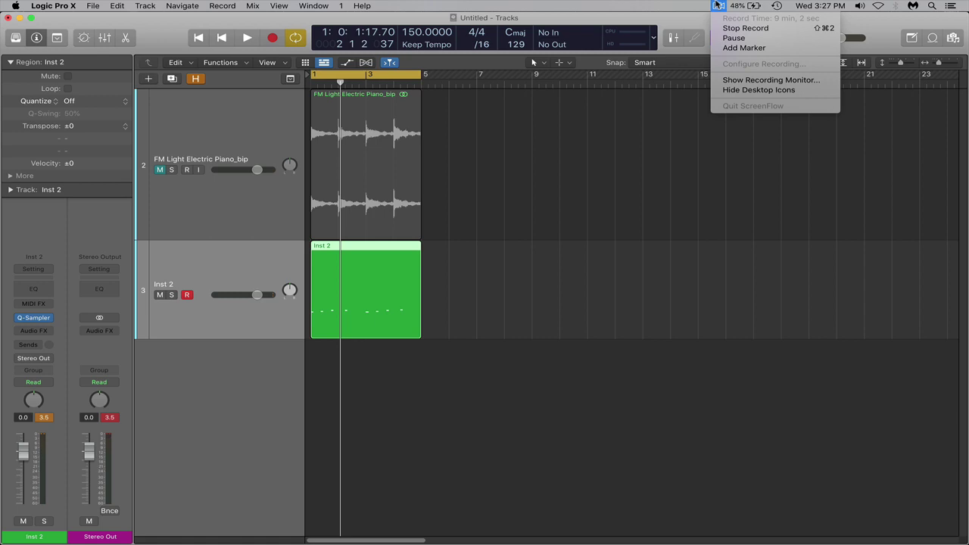
left_click(717, 5)
left_click(717, 5)
left_click(717, 5)
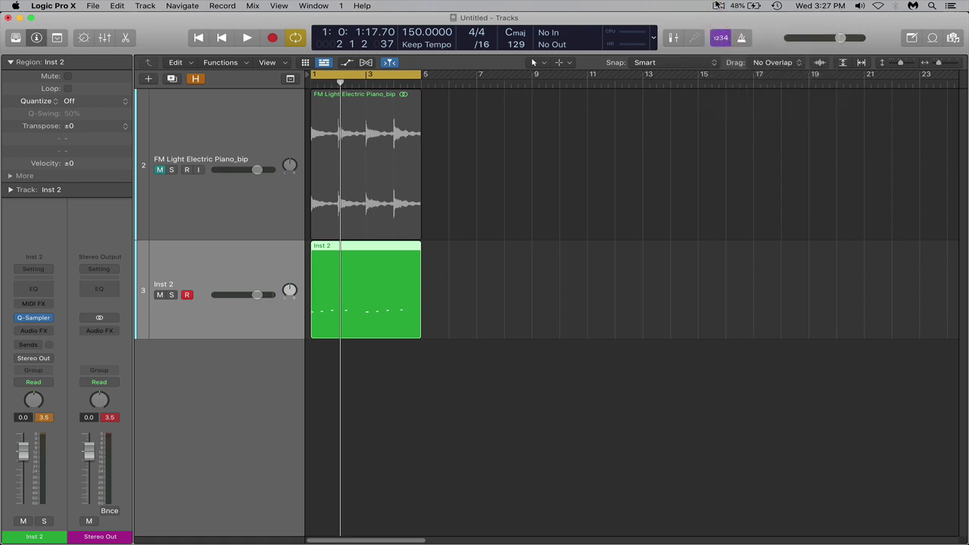